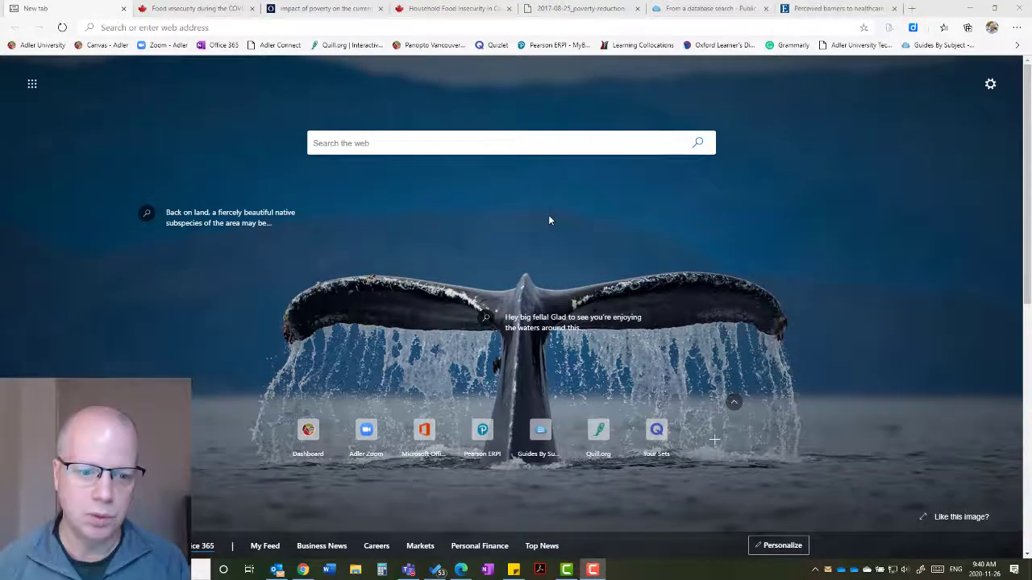
Step: Scroll through the new-tab page's list of recent Office 365 files
{"action": "scroll", "coordinate": [549, 220], "scroll_direction": "down", "scroll_amount": 3}
{"action": "scroll", "coordinate": [549, 220], "scroll_direction": "down", "scroll_amount": 3}
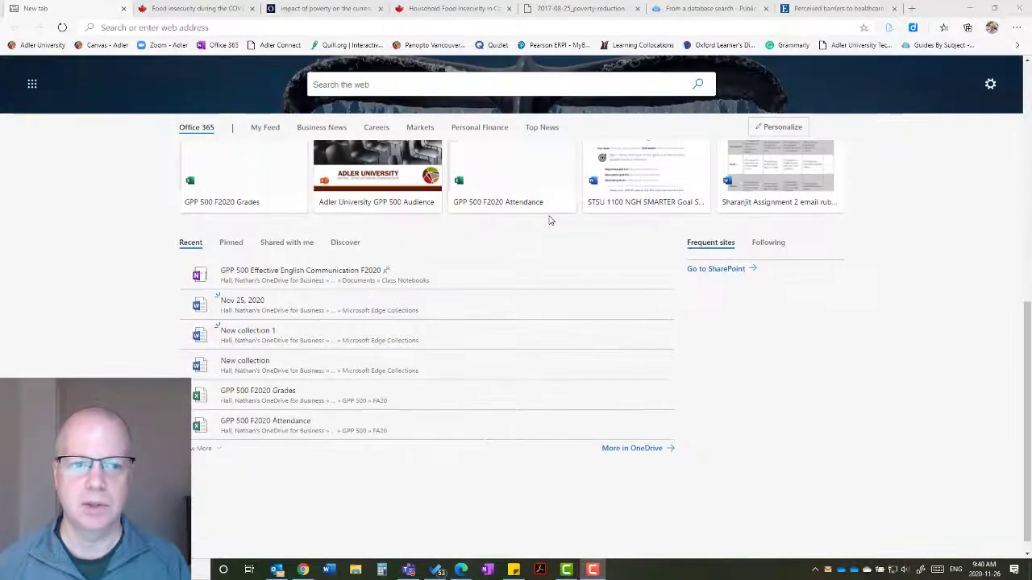
{"action": "scroll", "coordinate": [549, 220], "scroll_direction": "up", "scroll_amount": 5}
Step: Show the Office apps list, then dismiss it to return to the whale-photo new-tab page
{"action": "left_click", "coordinate": [31, 85]}
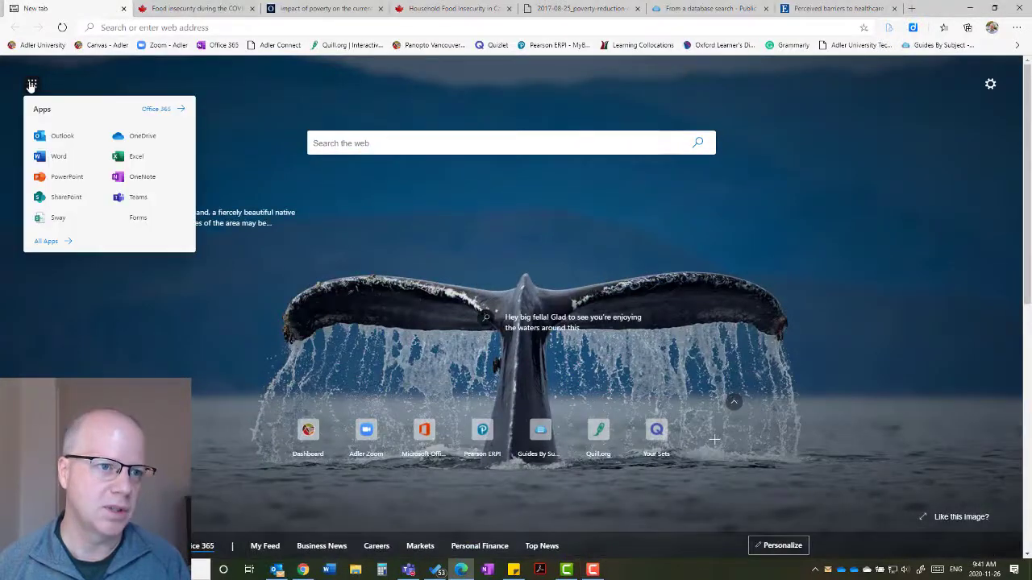
{"action": "left_click", "coordinate": [510, 100]}
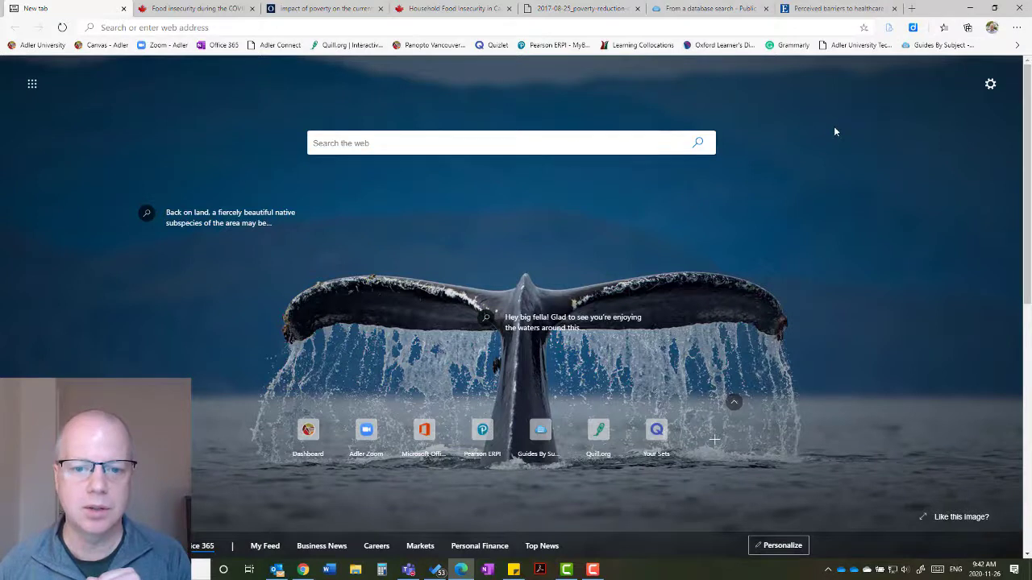
Step: Open the Collections pane, then move to the StatCan COVID-19 food-insecurity article tab
{"action": "left_click", "coordinate": [967, 27]}
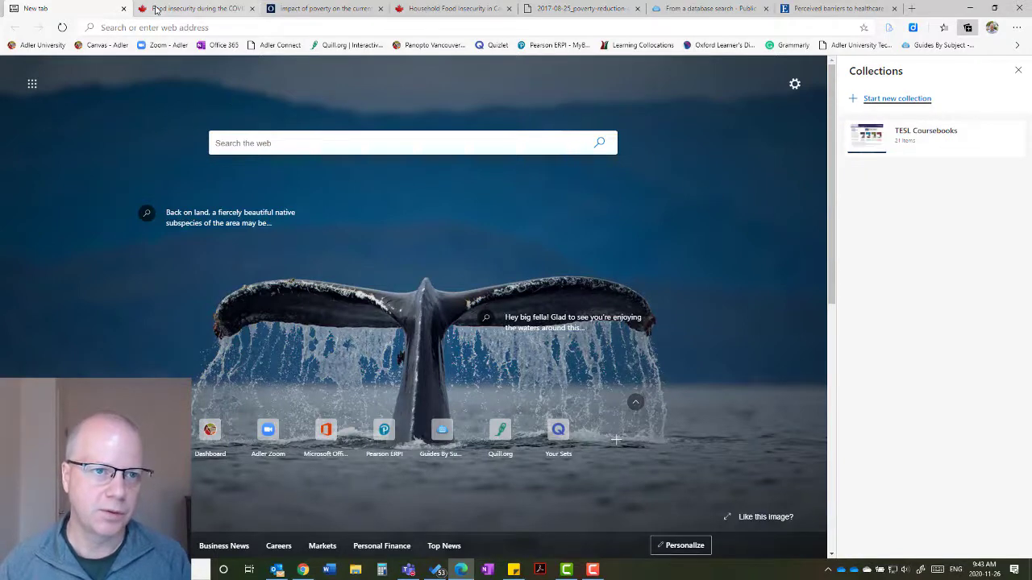
{"action": "key", "text": "ctrl+Tab"}
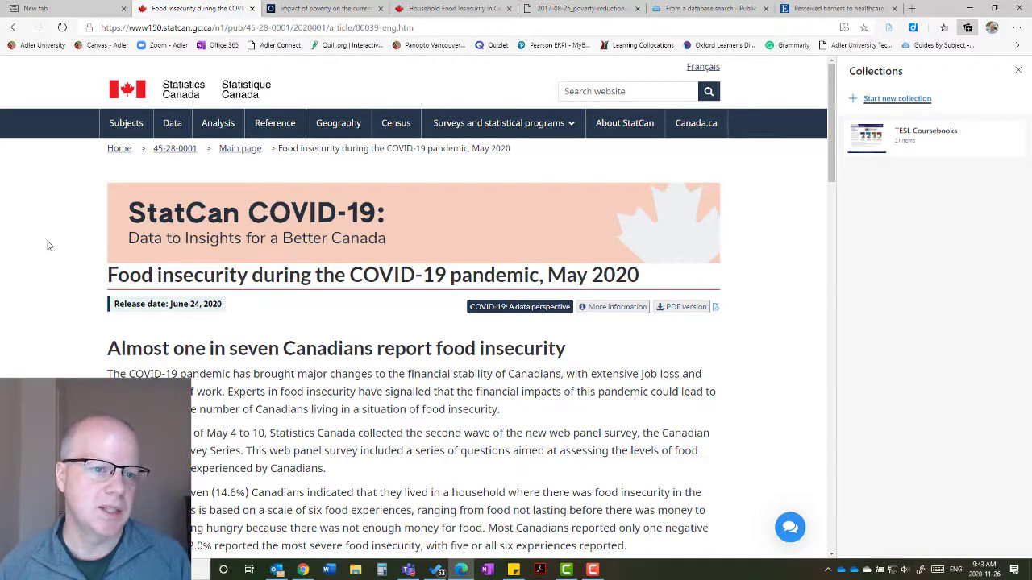
{"action": "scroll", "coordinate": [47, 245], "scroll_direction": "down", "scroll_amount": 1}
{"action": "scroll", "coordinate": [47, 245], "scroll_direction": "down", "scroll_amount": 1}
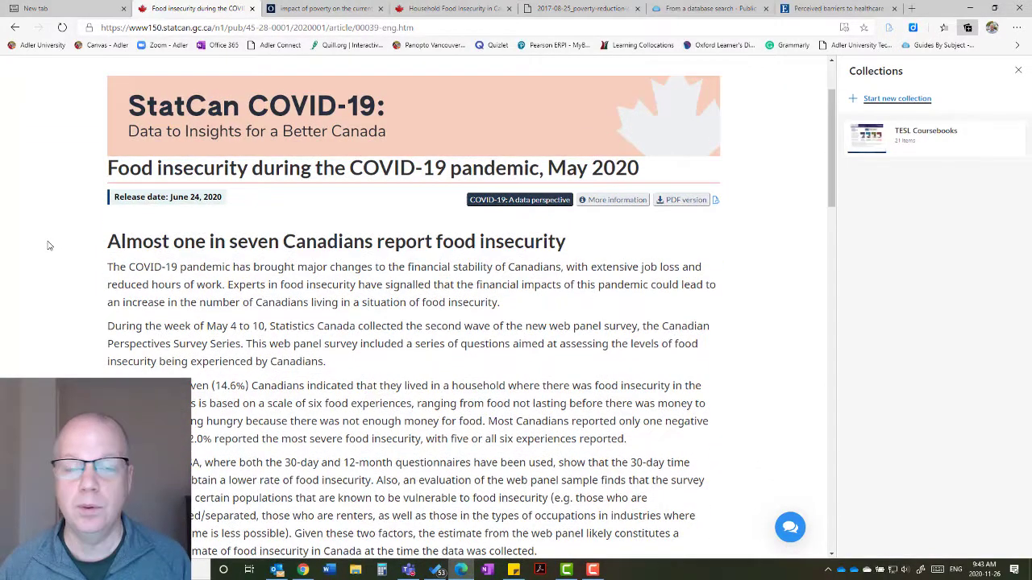
{"action": "scroll", "coordinate": [48, 245], "scroll_direction": "down", "scroll_amount": 2}
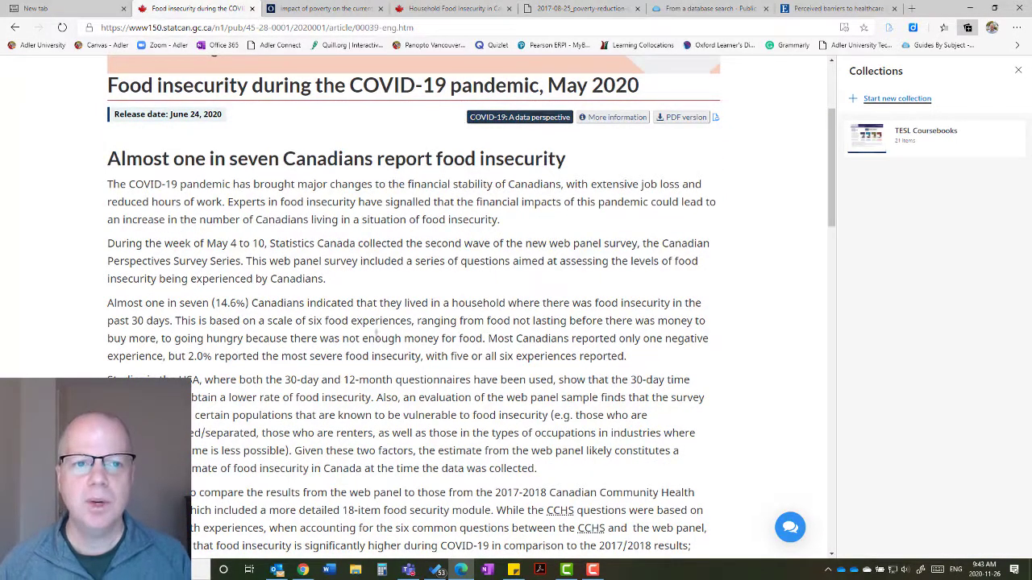
{"action": "left_click_drag", "start_coordinate": [107, 303], "coordinate": [639, 362]}
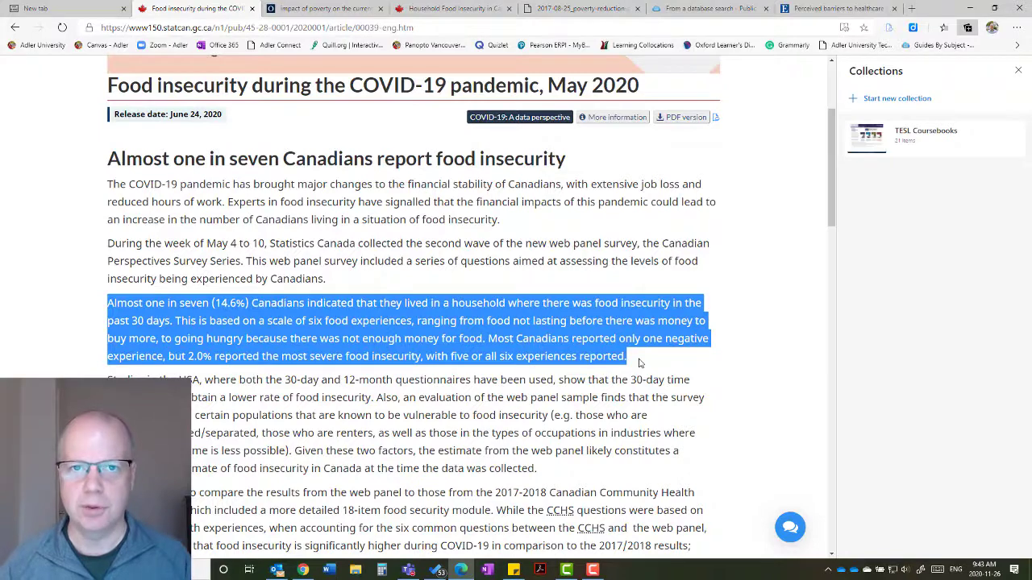
{"action": "right_click", "coordinate": [447, 326]}
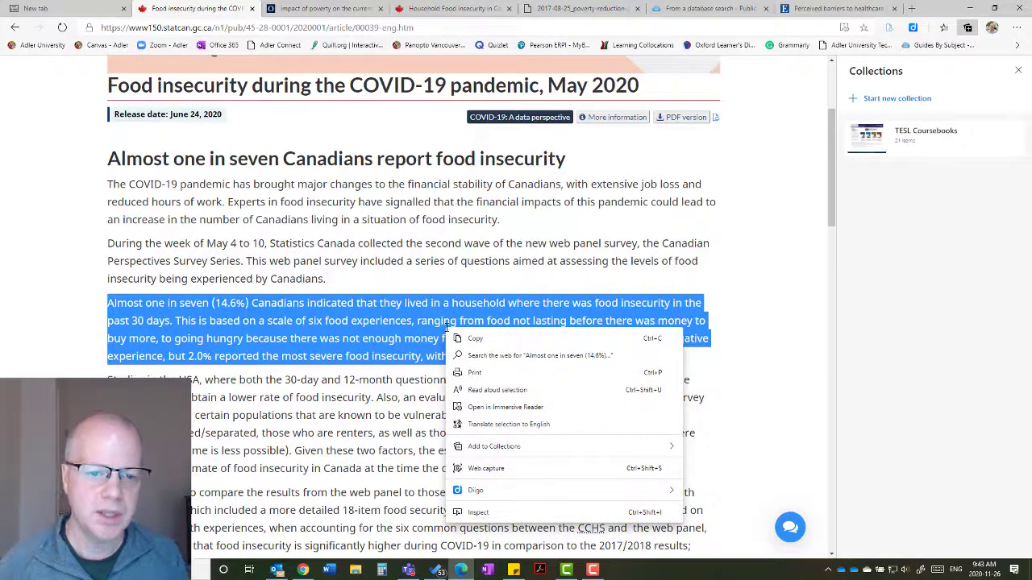
{"action": "mouse_move", "coordinate": [513, 449]}
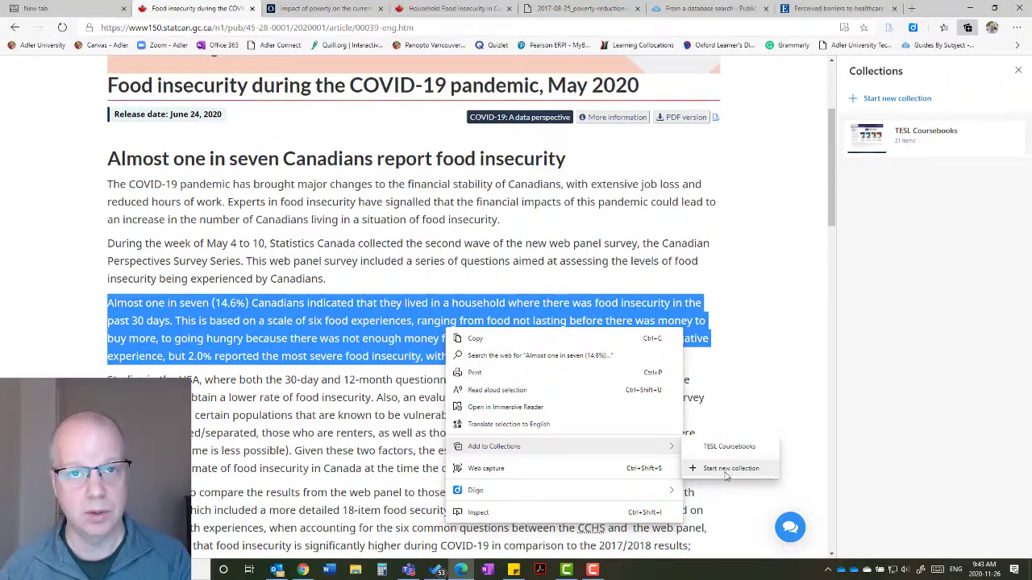
{"action": "left_click", "coordinate": [729, 446]}
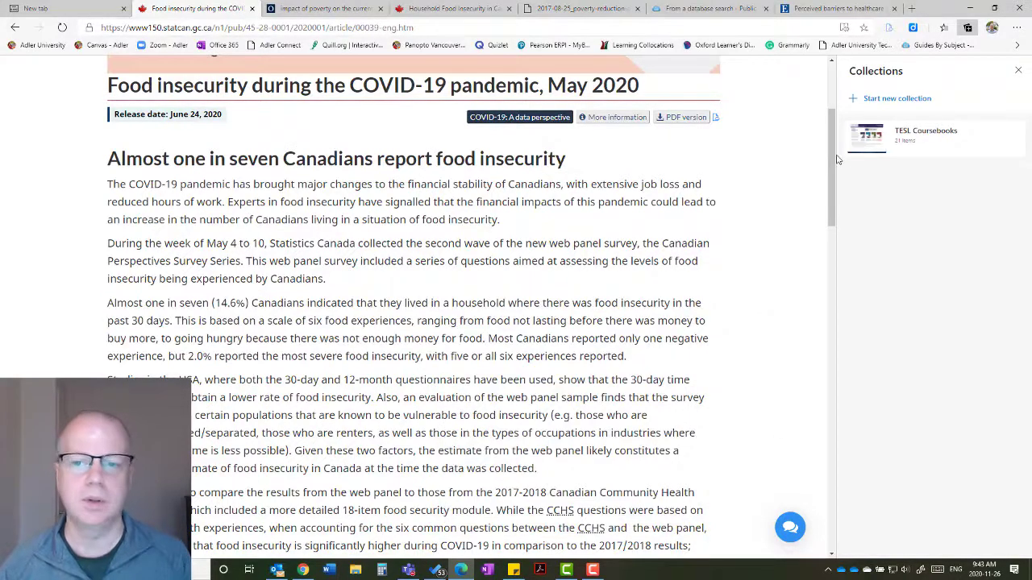
Step: Create a collection named with the student's name plus 'Poverty in Canada', and add the 'Almost one in seven (14.6%)' paragraph
{"action": "left_click", "coordinate": [893, 99]}
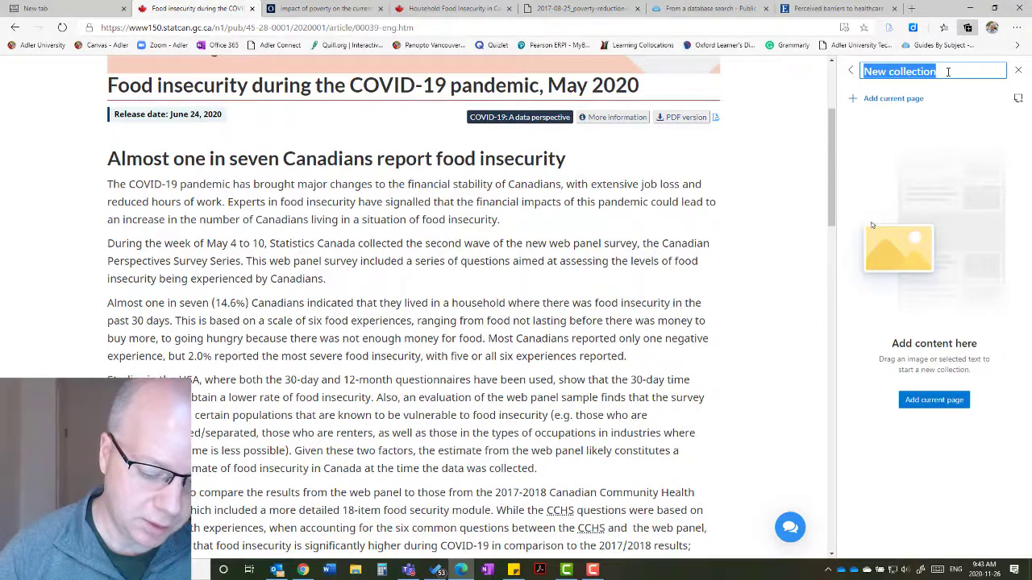
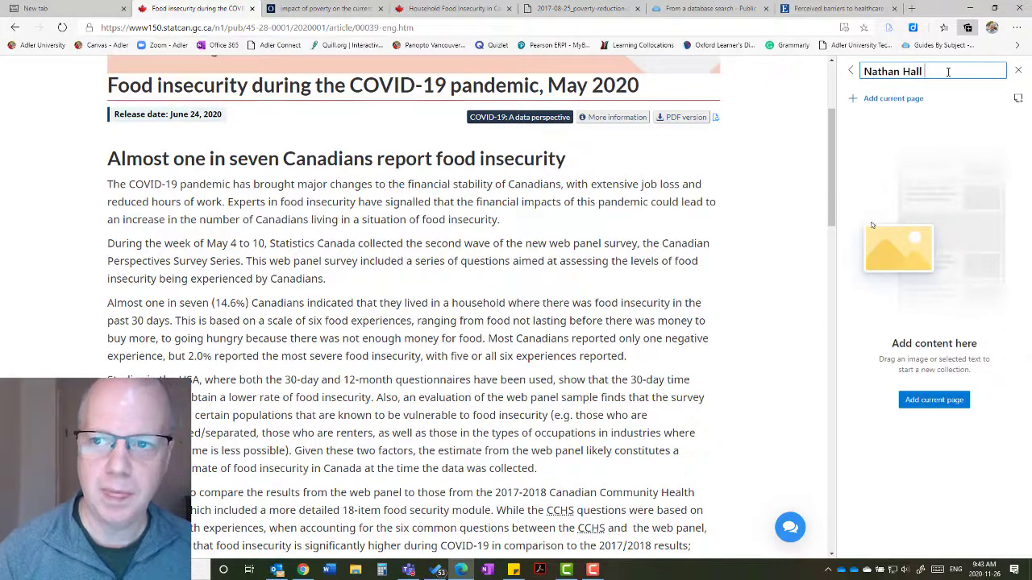
{"action": "type", "text": "Poverty "}
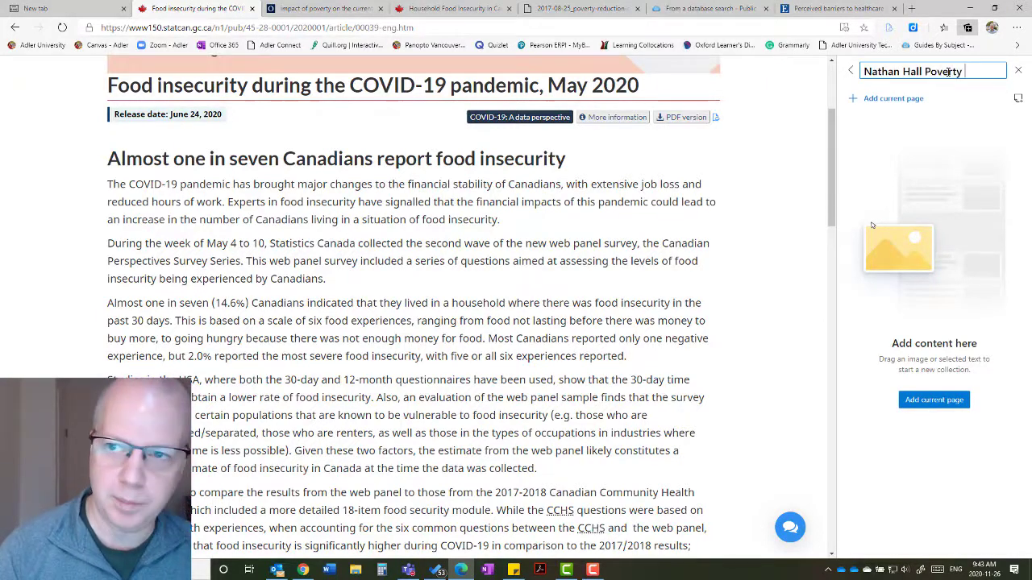
{"action": "type", "text": "in Canada"}
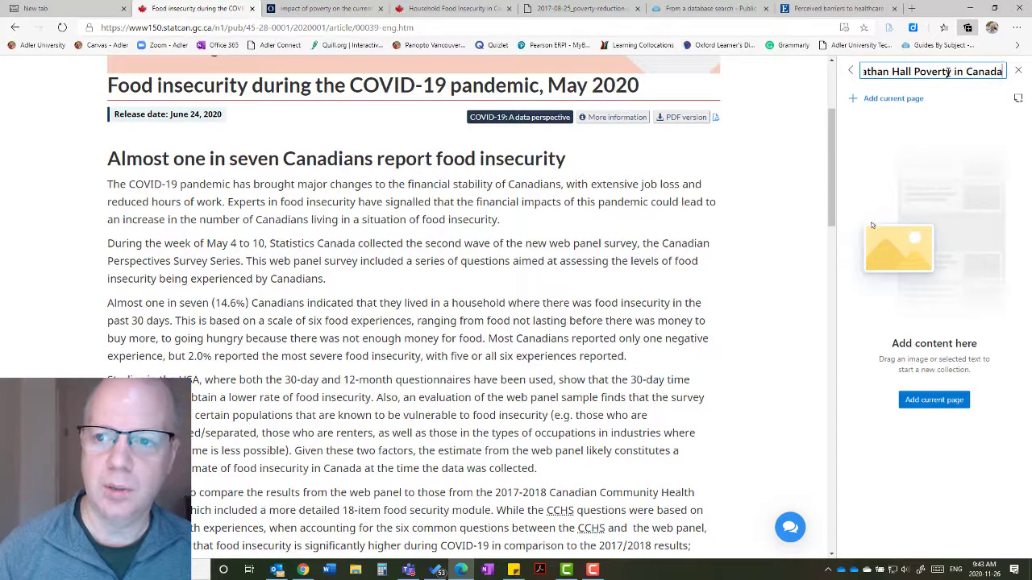
{"action": "key", "text": "Return"}
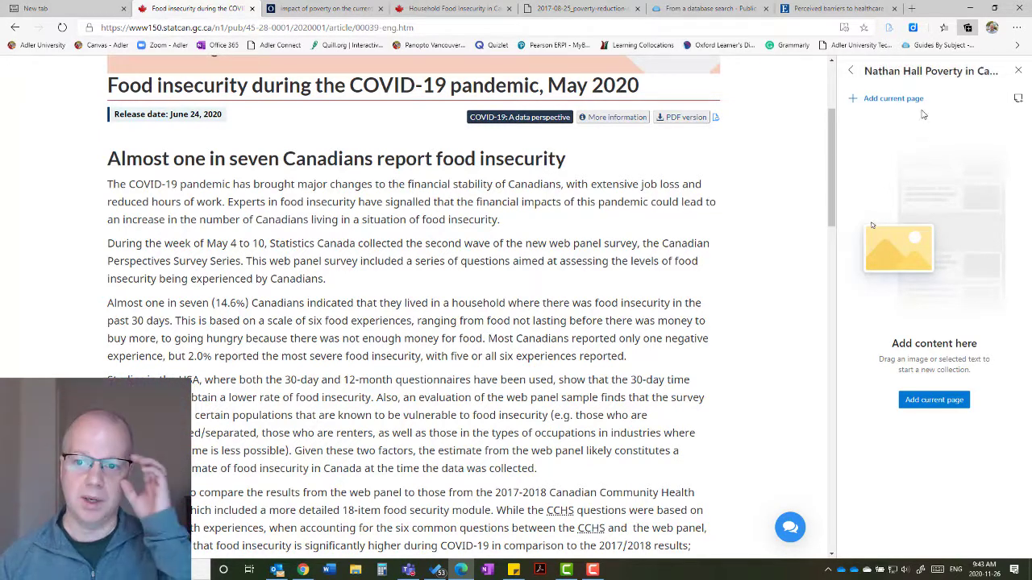
{"action": "left_click_drag", "start_coordinate": [107, 304], "coordinate": [660, 363]}
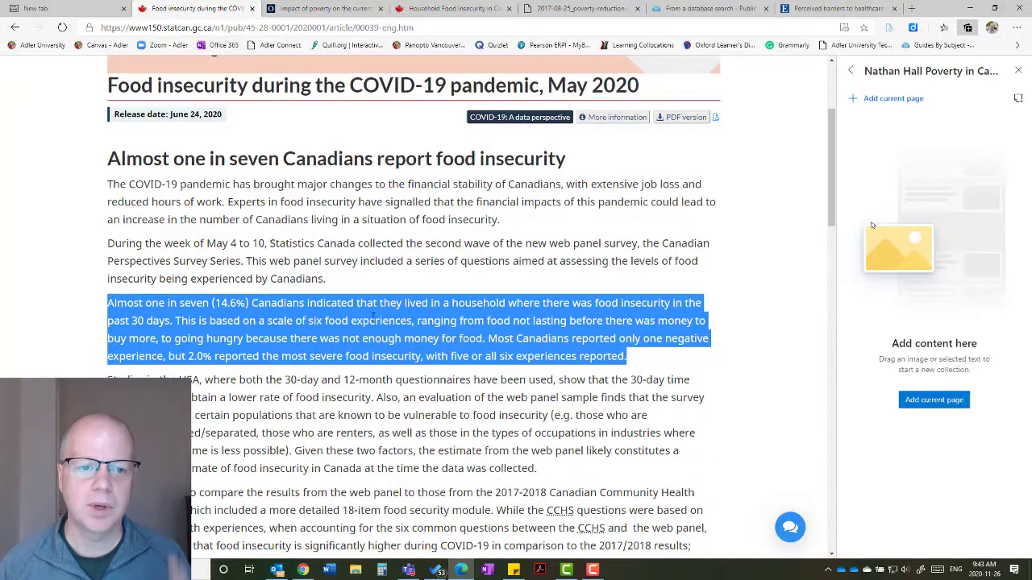
{"action": "left_click_drag", "start_coordinate": [444, 324], "coordinate": [953, 322]}
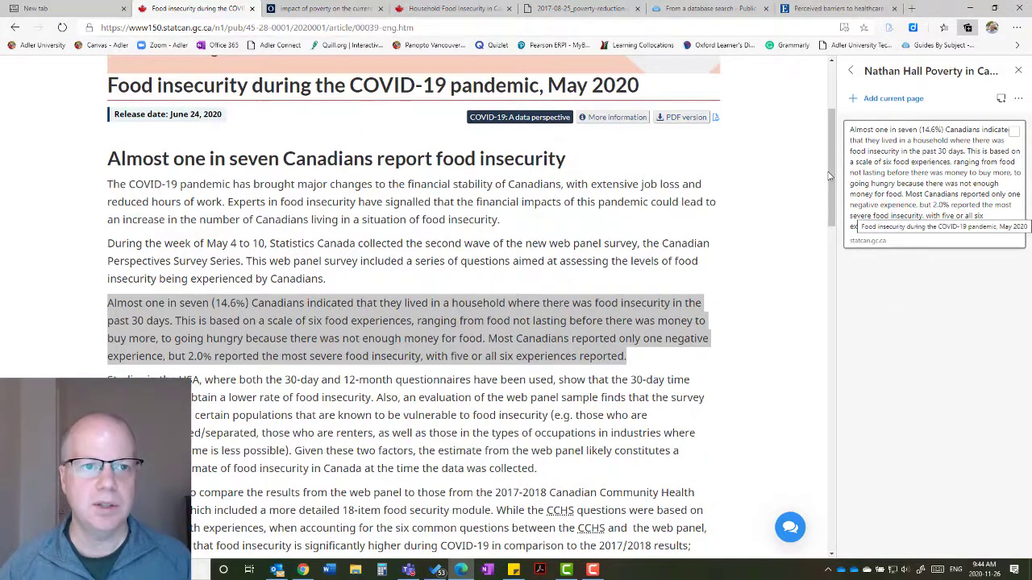
{"action": "left_click", "coordinate": [912, 9]}
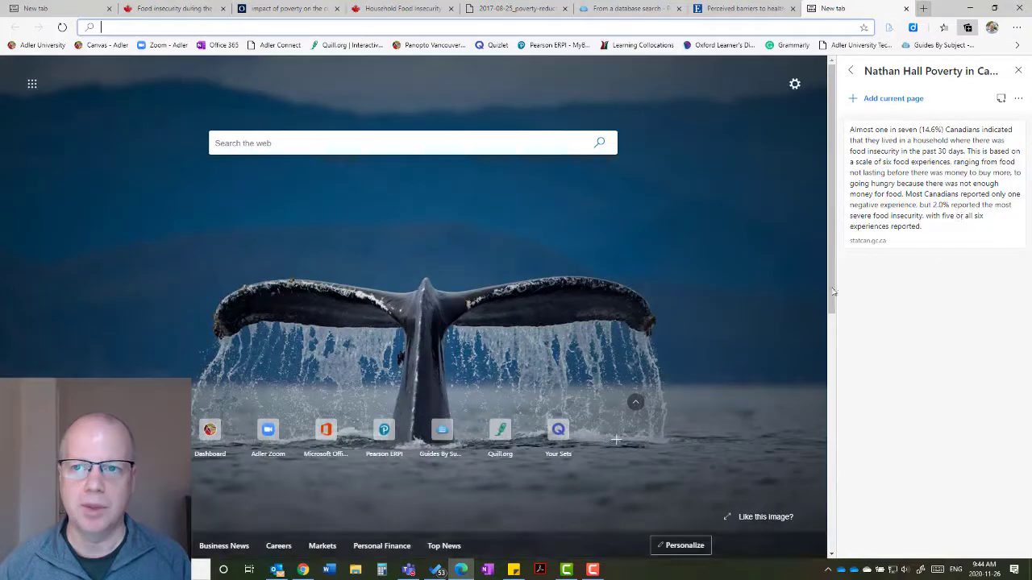
{"action": "left_click", "coordinate": [909, 182]}
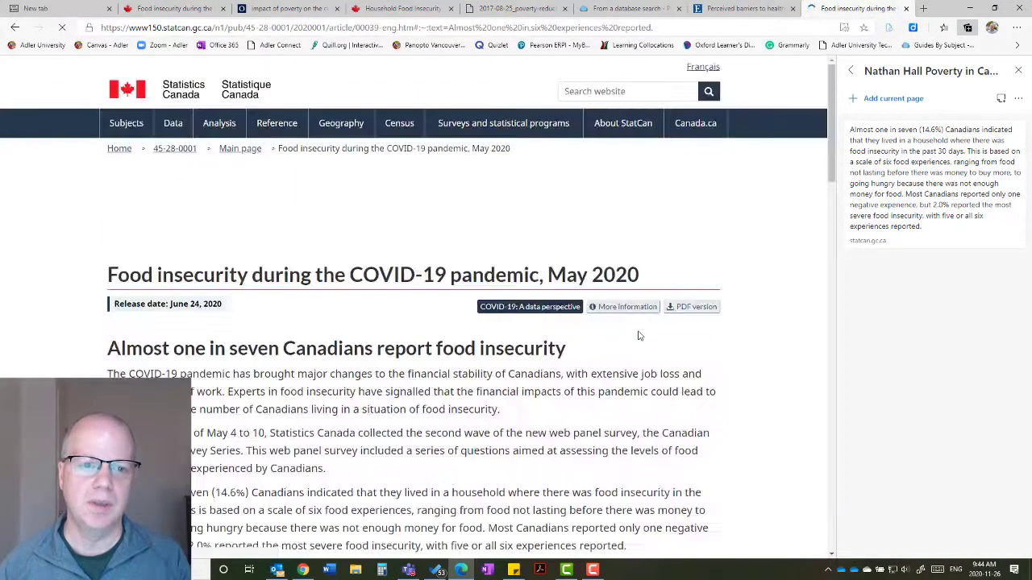
{"action": "scroll", "coordinate": [638, 335], "scroll_direction": "down", "scroll_amount": 2}
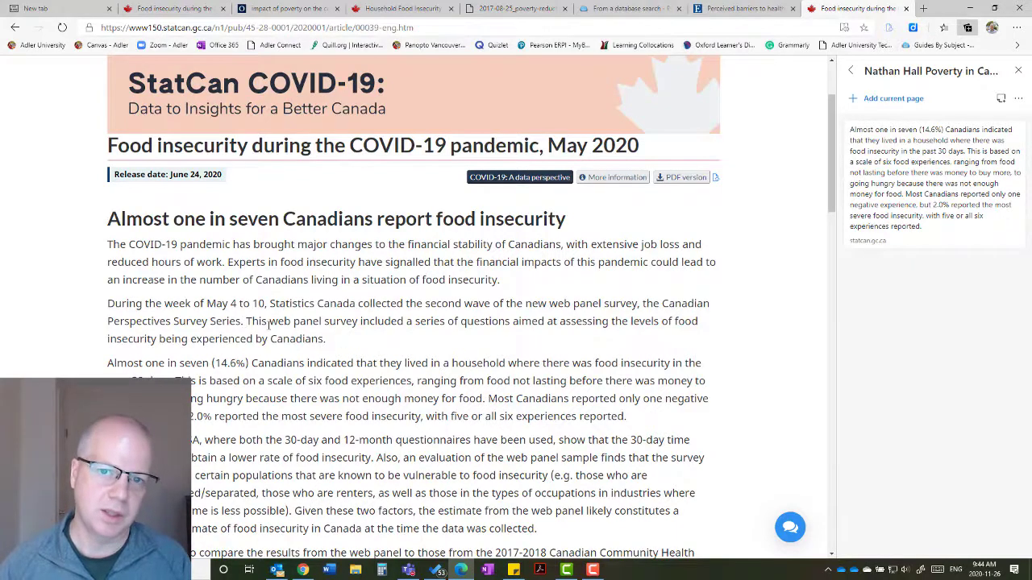
{"action": "scroll", "coordinate": [270, 325], "scroll_direction": "up", "scroll_amount": 2}
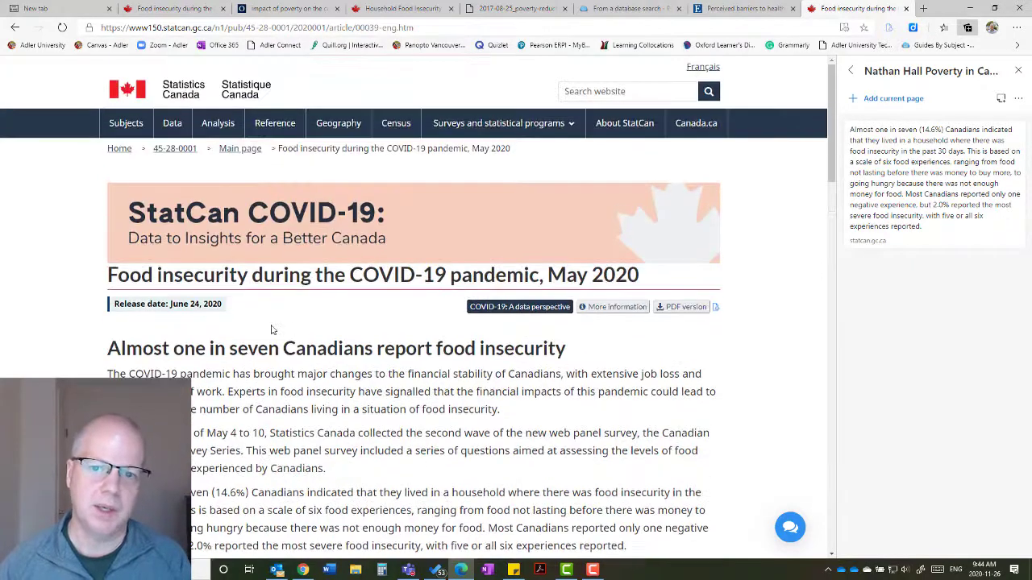
{"action": "left_click", "coordinate": [906, 8]}
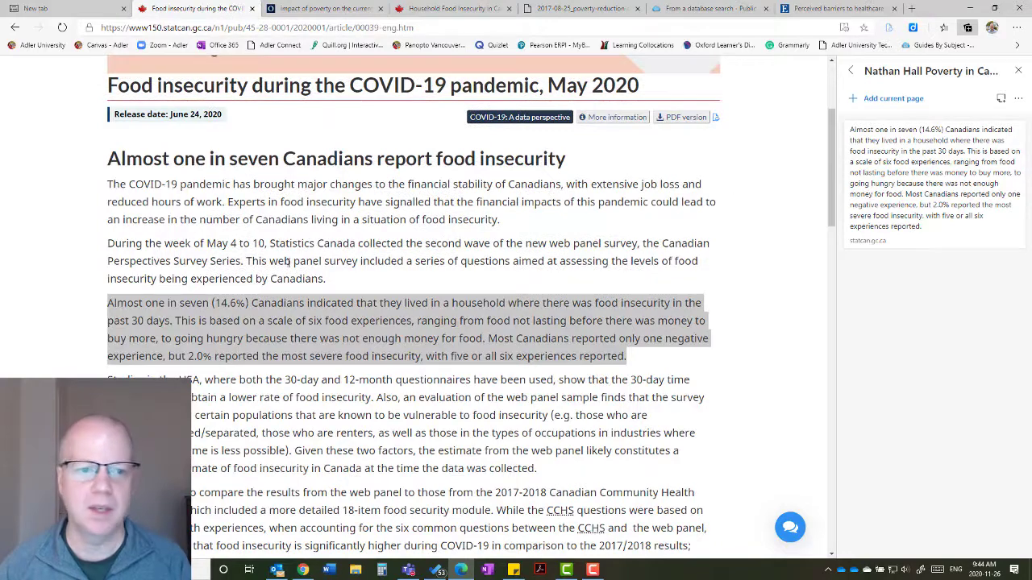
{"action": "scroll", "coordinate": [260, 265], "scroll_direction": "down", "scroll_amount": 3}
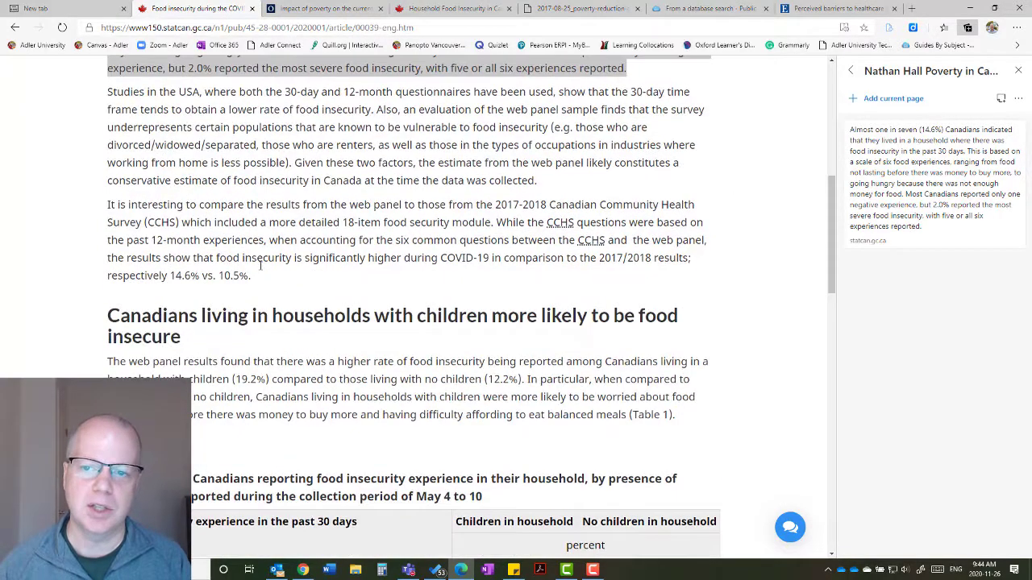
Step: Save the 'It is interesting to compare the results…' StatCan paragraph to the collection as a note
{"action": "left_click_drag", "start_coordinate": [103, 210], "coordinate": [256, 287]}
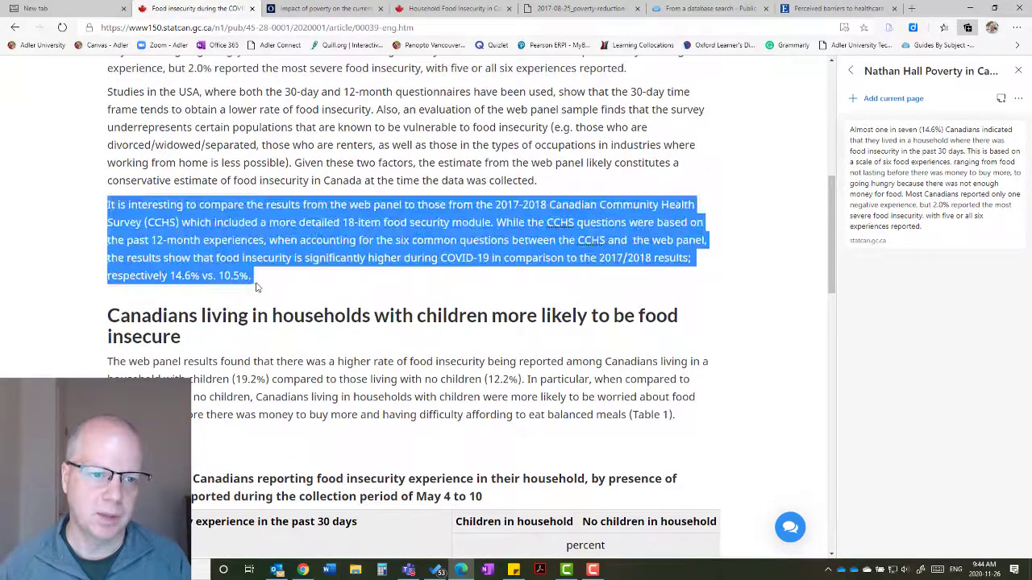
{"action": "left_click_drag", "start_coordinate": [215, 224], "coordinate": [927, 278]}
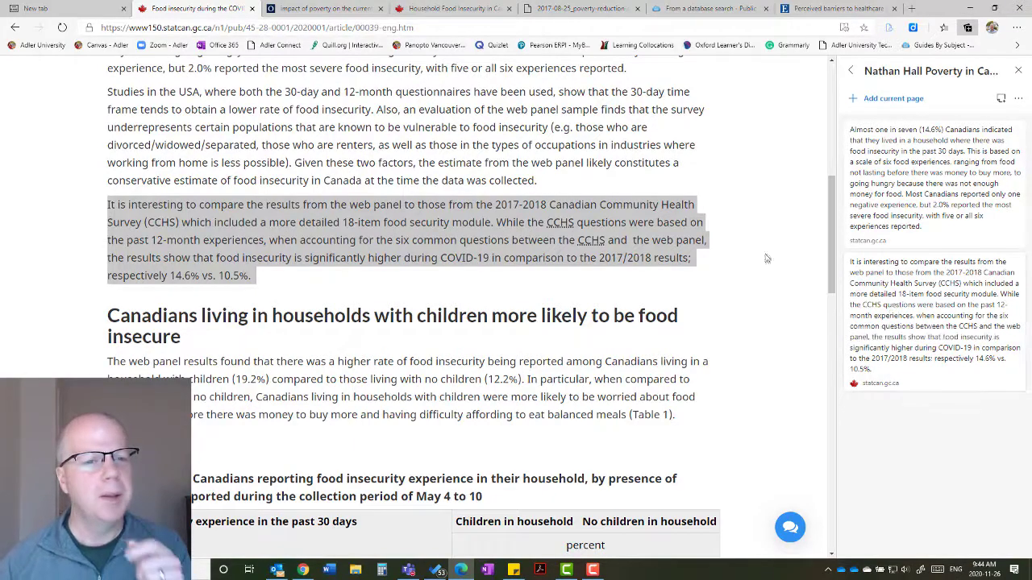
{"action": "scroll", "coordinate": [308, 184], "scroll_direction": "up", "scroll_amount": 6}
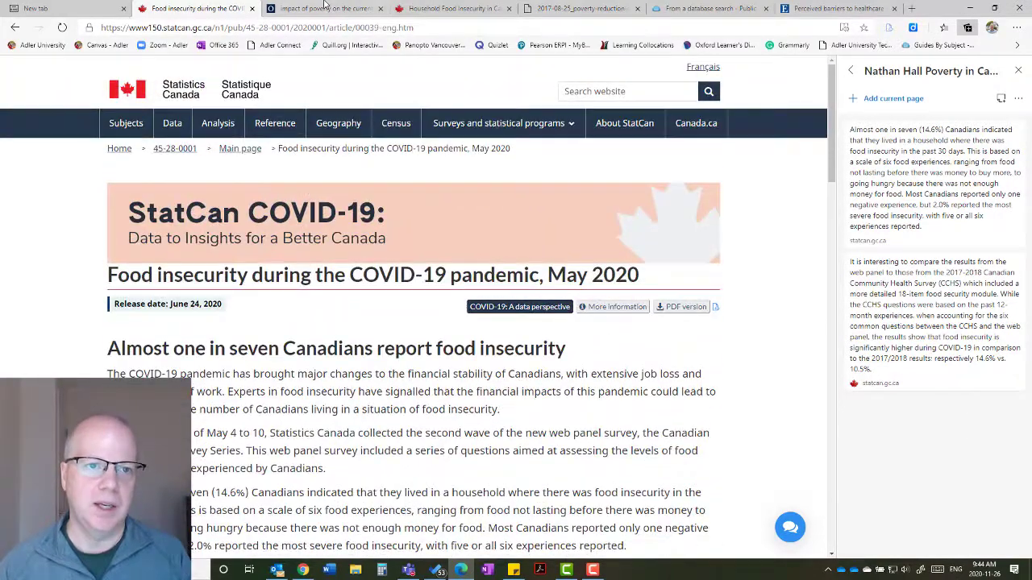
Step: Switch to the Paediatrics & Child Health article on poverty and children's health and read down it
{"action": "left_click", "coordinate": [325, 6]}
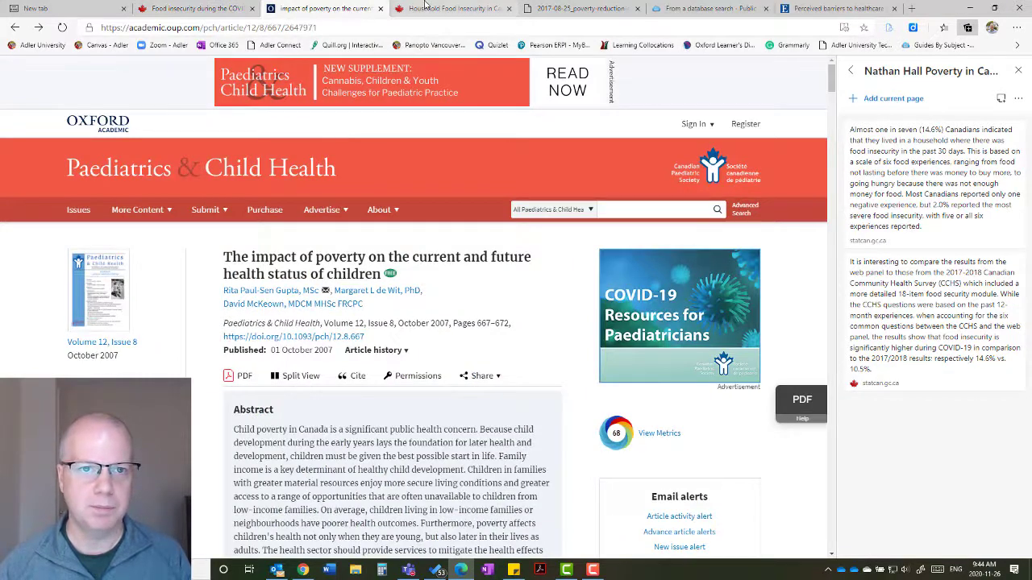
{"action": "scroll", "coordinate": [351, 169], "scroll_direction": "down", "scroll_amount": 1}
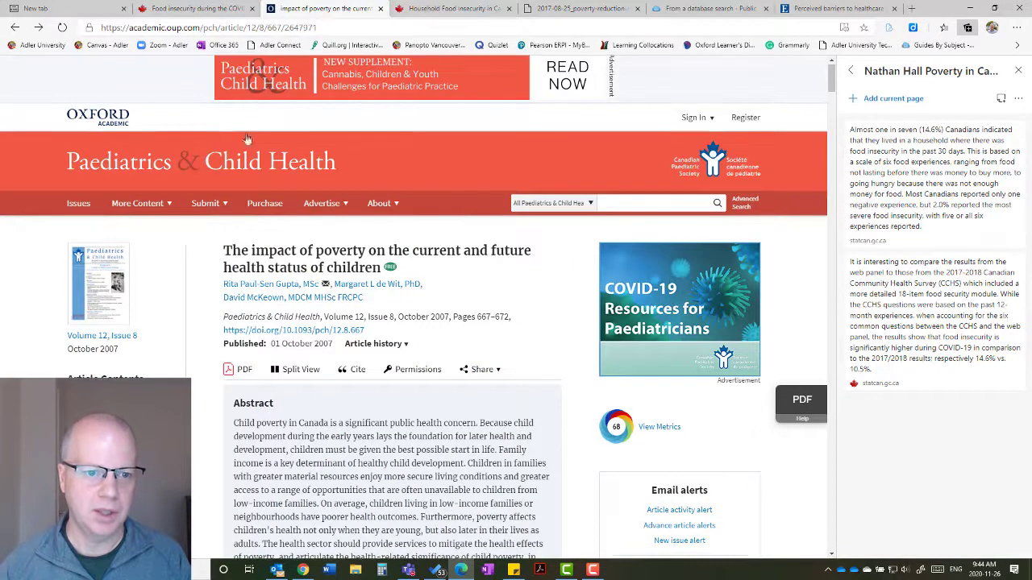
{"action": "scroll", "coordinate": [292, 289], "scroll_direction": "down", "scroll_amount": 10}
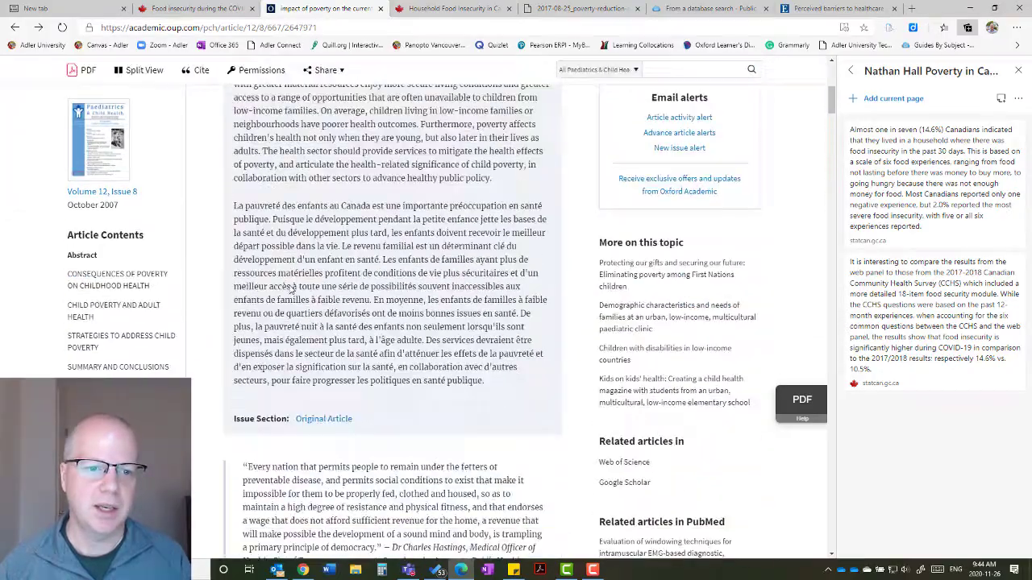
{"action": "scroll", "coordinate": [291, 290], "scroll_direction": "up", "scroll_amount": 10}
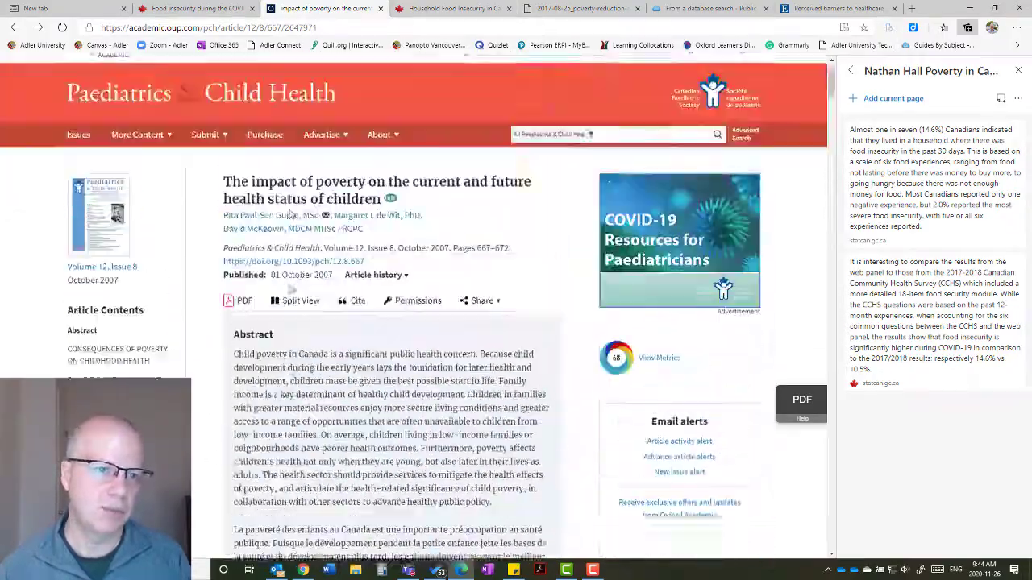
{"action": "scroll", "coordinate": [291, 290], "scroll_direction": "down", "scroll_amount": 4}
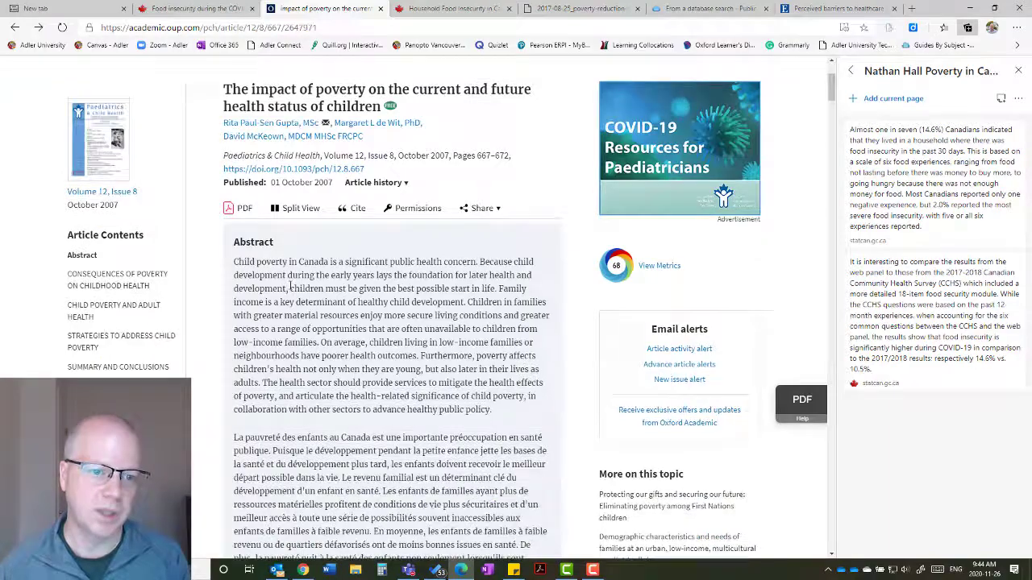
{"action": "scroll", "coordinate": [291, 290], "scroll_direction": "down", "scroll_amount": 5}
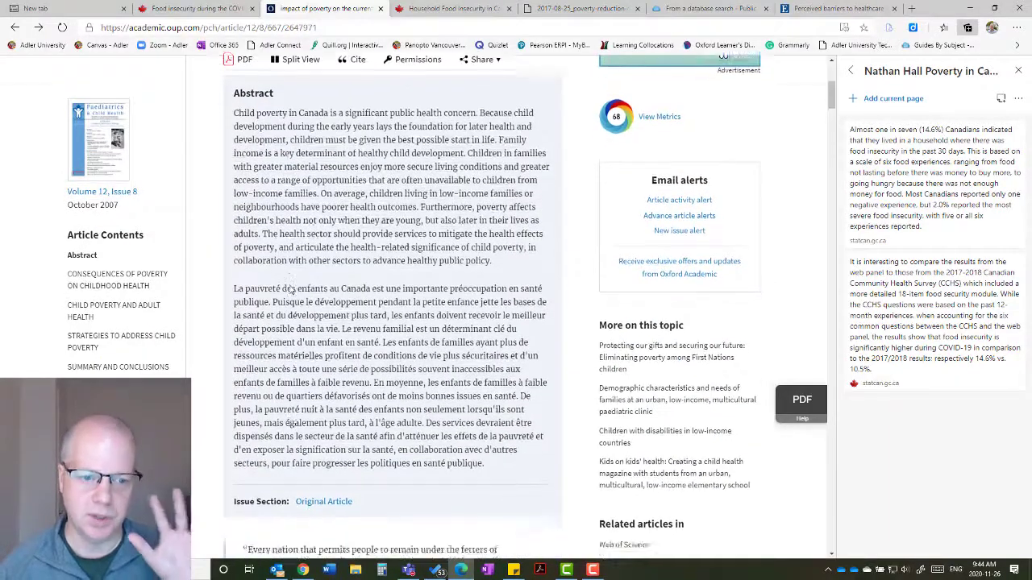
{"action": "scroll", "coordinate": [291, 286], "scroll_direction": "down", "scroll_amount": 6}
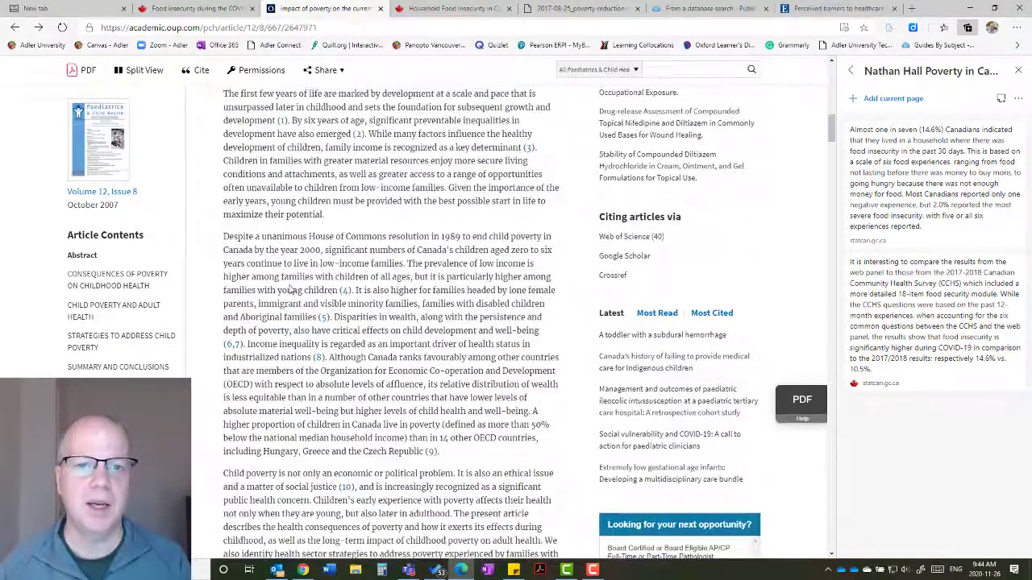
{"action": "scroll", "coordinate": [274, 294], "scroll_direction": "down", "scroll_amount": 2}
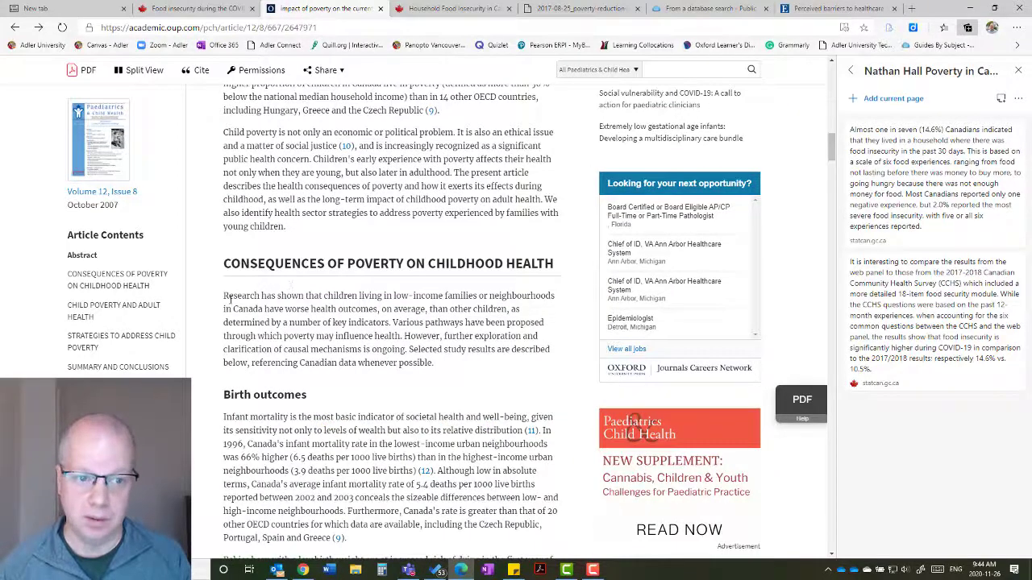
Step: Save the 'Research has shown that children living in low-income families' paragraph to the collection, then select the page address
{"action": "left_click_drag", "start_coordinate": [275, 316], "coordinate": [410, 351]}
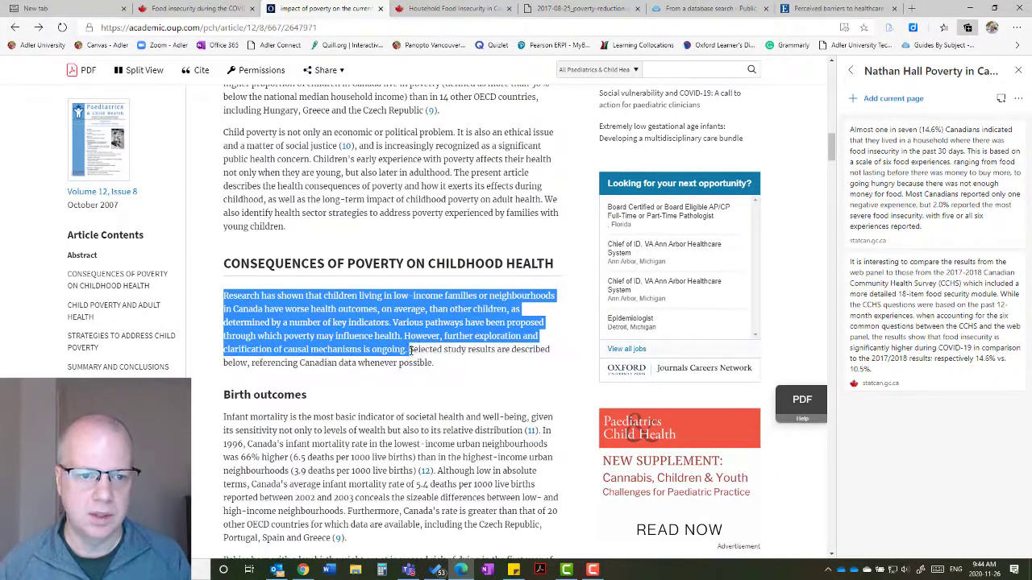
{"action": "left_click_drag", "start_coordinate": [308, 296], "coordinate": [927, 393]}
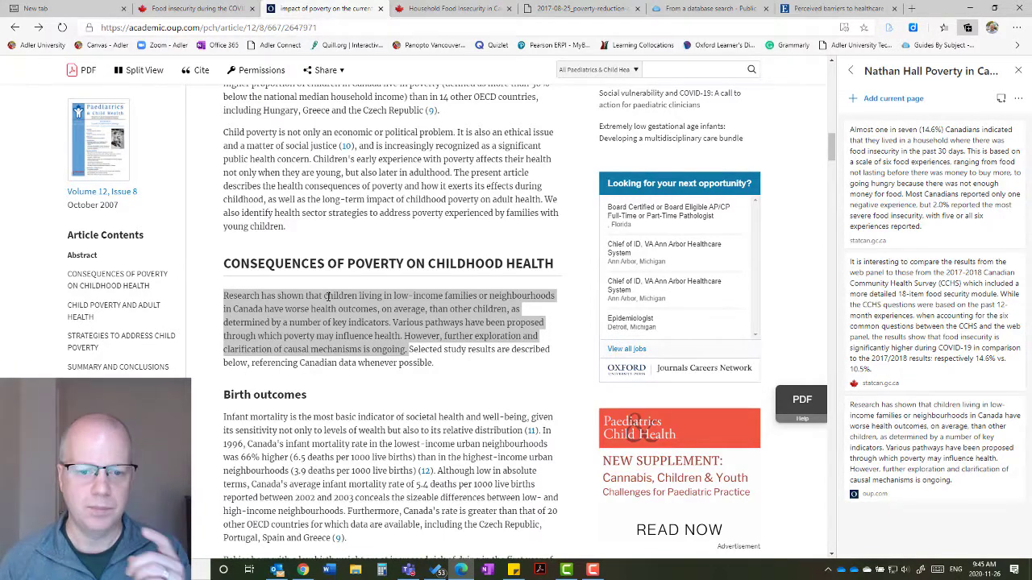
{"action": "left_click", "coordinate": [334, 30]}
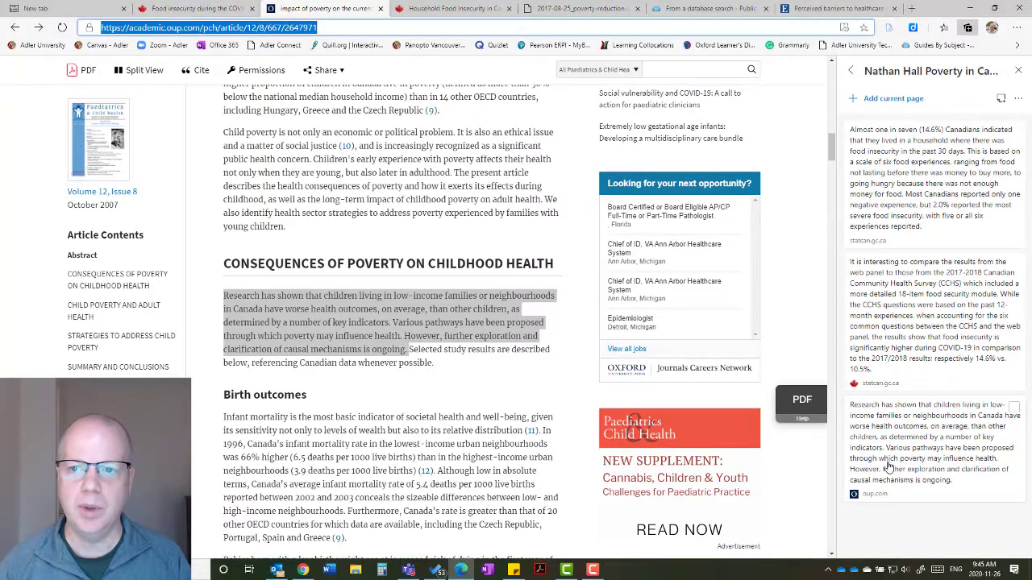
Step: Add the Oxford article page to the collection, then switch to the Household food insecurity 2017/2018 tab
{"action": "left_click", "coordinate": [896, 104]}
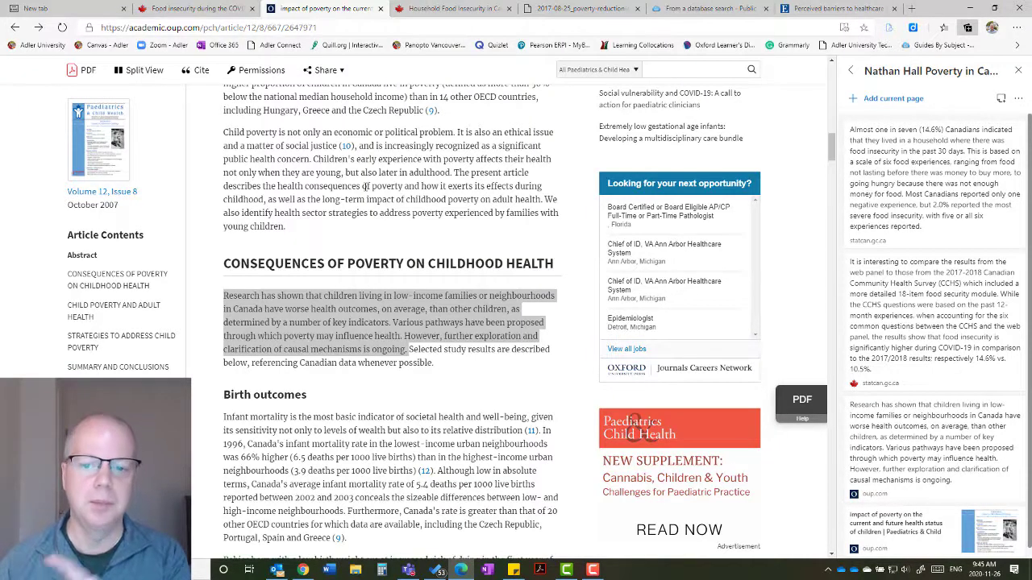
{"action": "scroll", "coordinate": [903, 499], "scroll_direction": "down", "scroll_amount": 1}
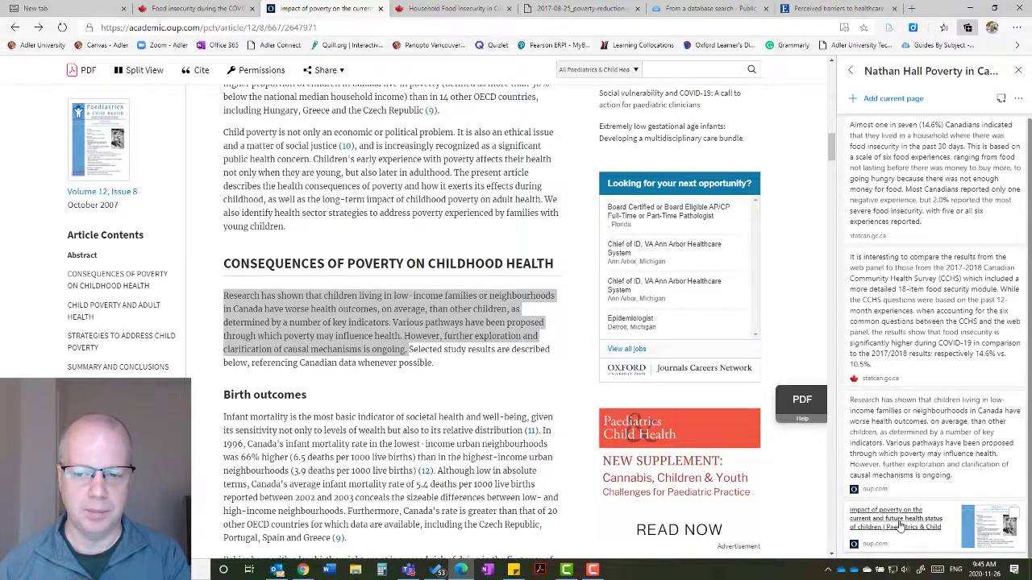
{"action": "left_click", "coordinate": [322, 71]}
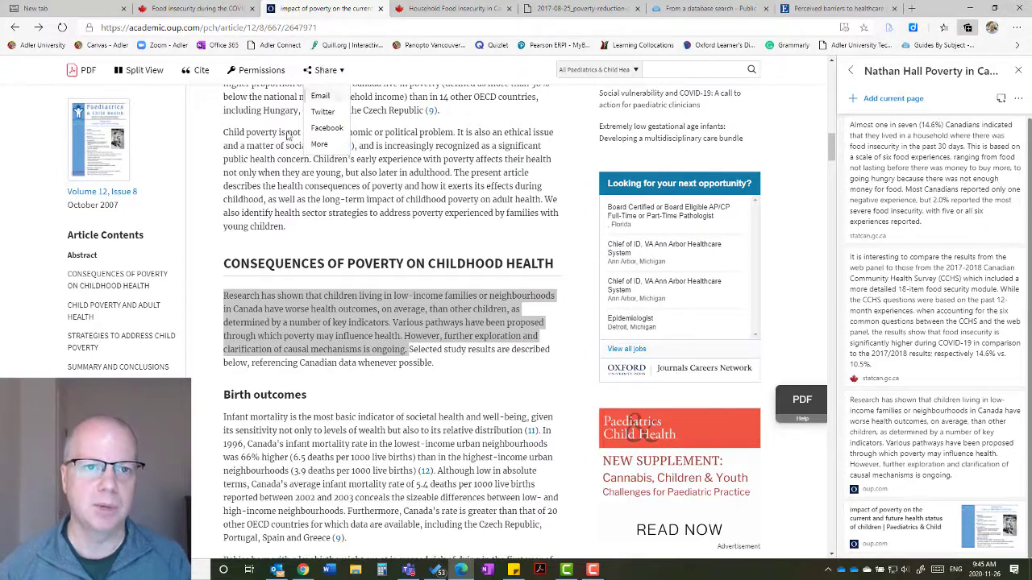
{"action": "left_click", "coordinate": [419, 8]}
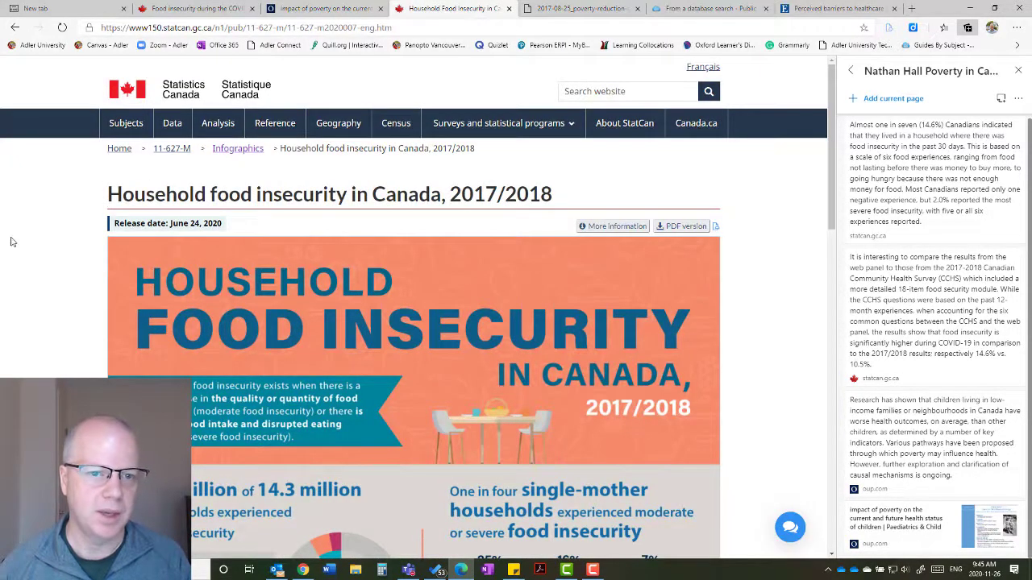
Step: Add the Household Food Insecurity infographic image to the Poverty in Canada collection
{"action": "scroll", "coordinate": [12, 242], "scroll_direction": "down", "scroll_amount": 3}
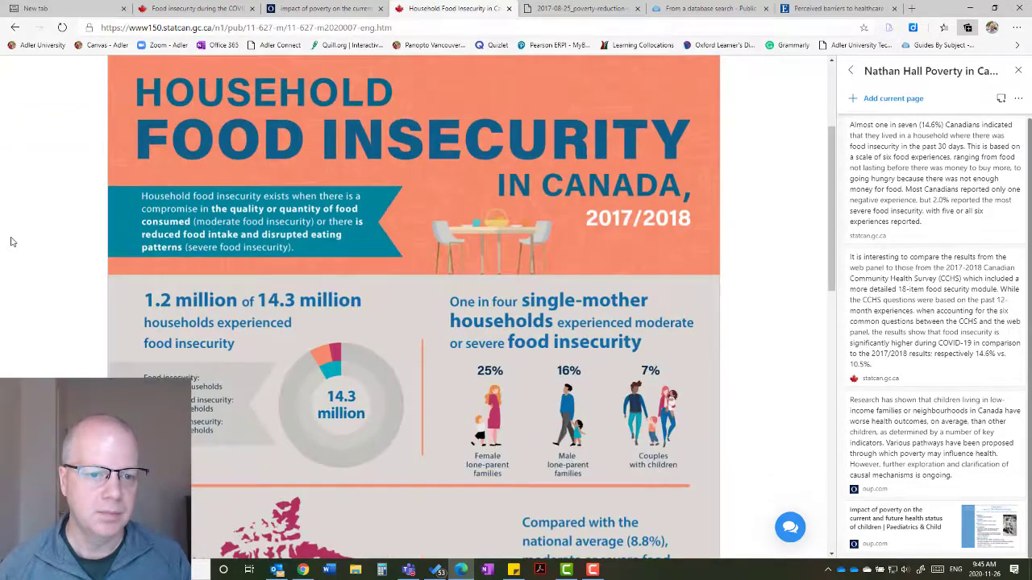
{"action": "scroll", "coordinate": [11, 242], "scroll_direction": "down", "scroll_amount": 14}
{"action": "scroll", "coordinate": [12, 242], "scroll_direction": "up", "scroll_amount": 17}
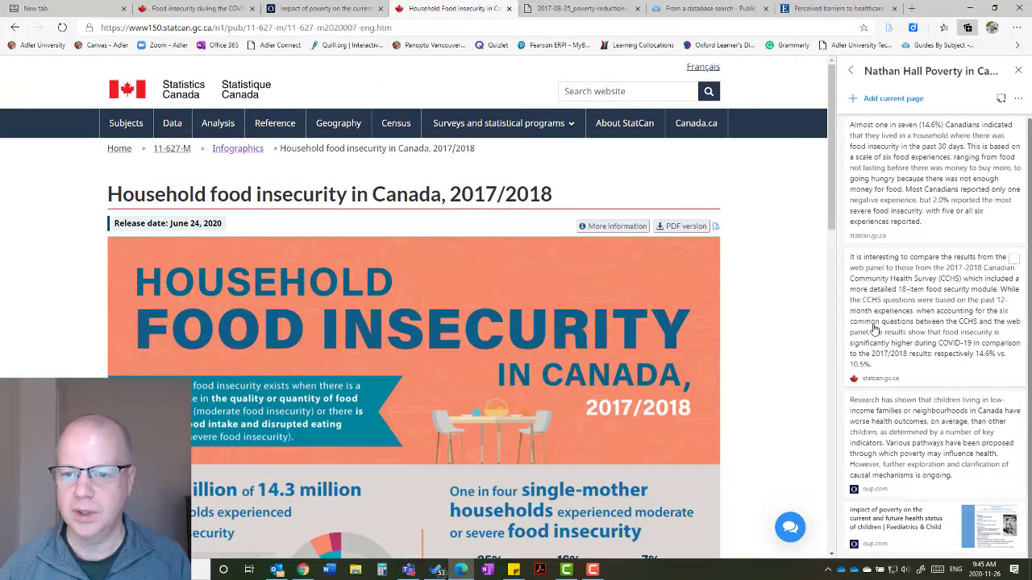
{"action": "left_click_drag", "start_coordinate": [126, 294], "coordinate": [943, 295]}
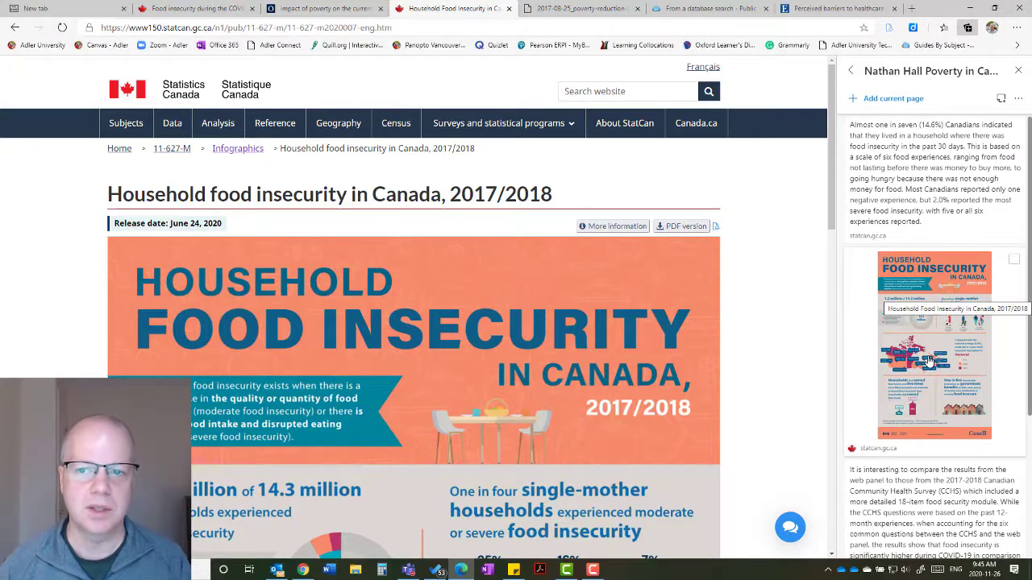
Step: Move the web panel vs. CCHS comparison note above the infographic item in the collection
{"action": "scroll", "coordinate": [929, 360], "scroll_direction": "down", "scroll_amount": 5}
{"action": "scroll", "coordinate": [897, 185], "scroll_direction": "up", "scroll_amount": 5}
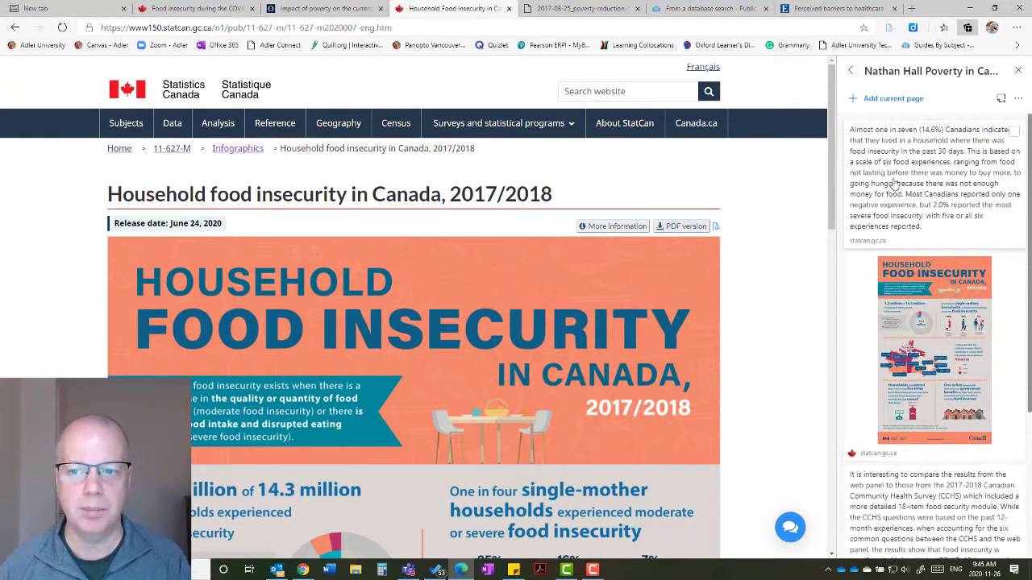
{"action": "scroll", "coordinate": [931, 346], "scroll_direction": "down", "scroll_amount": 3}
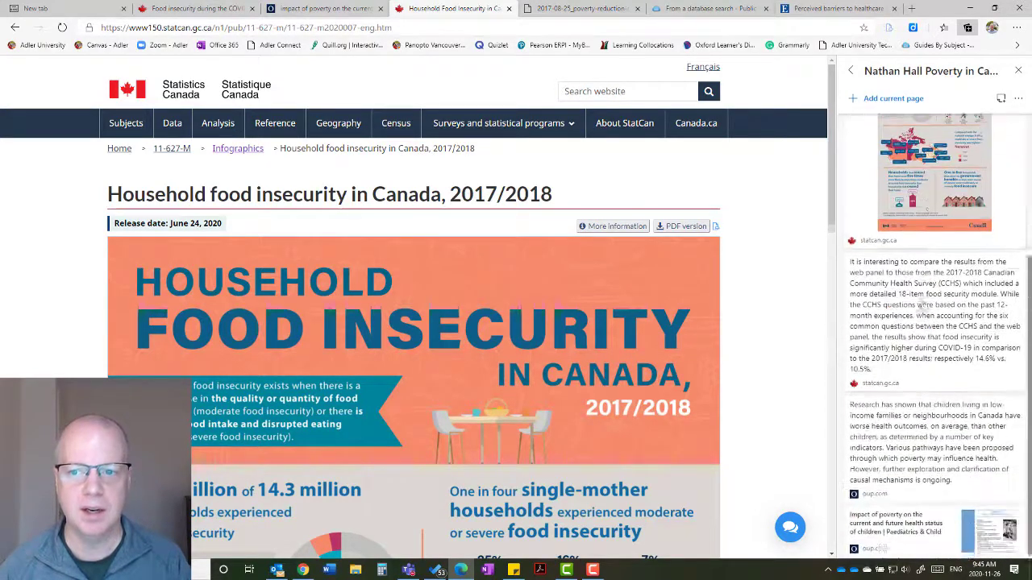
{"action": "left_click_drag", "start_coordinate": [931, 347], "coordinate": [945, 299]}
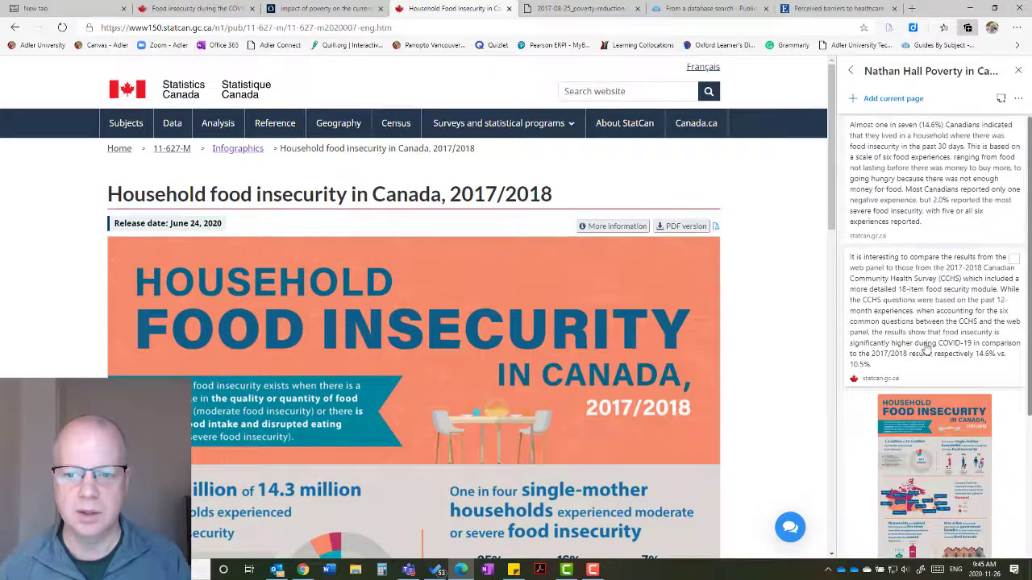
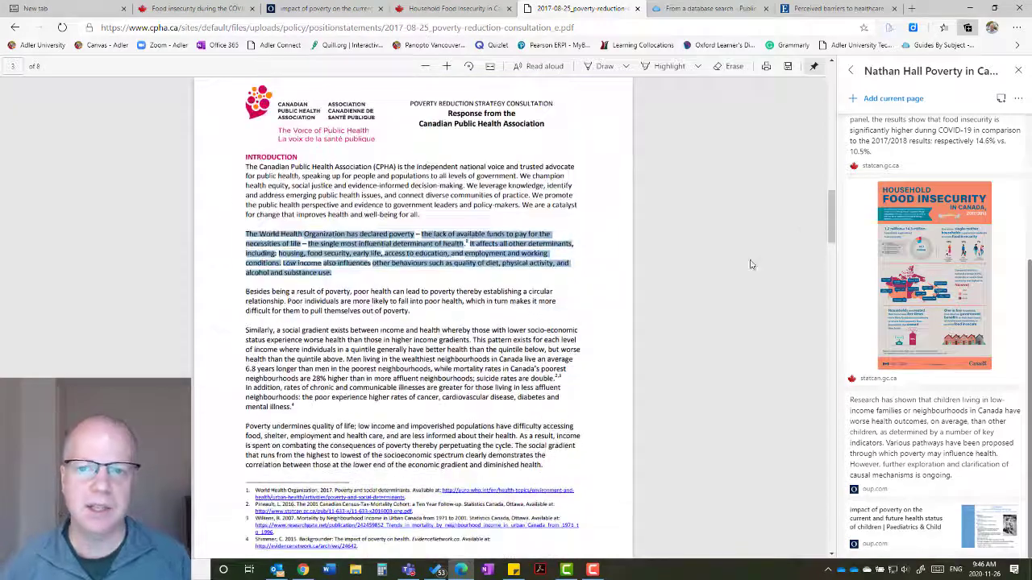
Step: Save the open CPHA poverty reduction PDF as a new item in the collection
{"action": "left_click", "coordinate": [895, 98]}
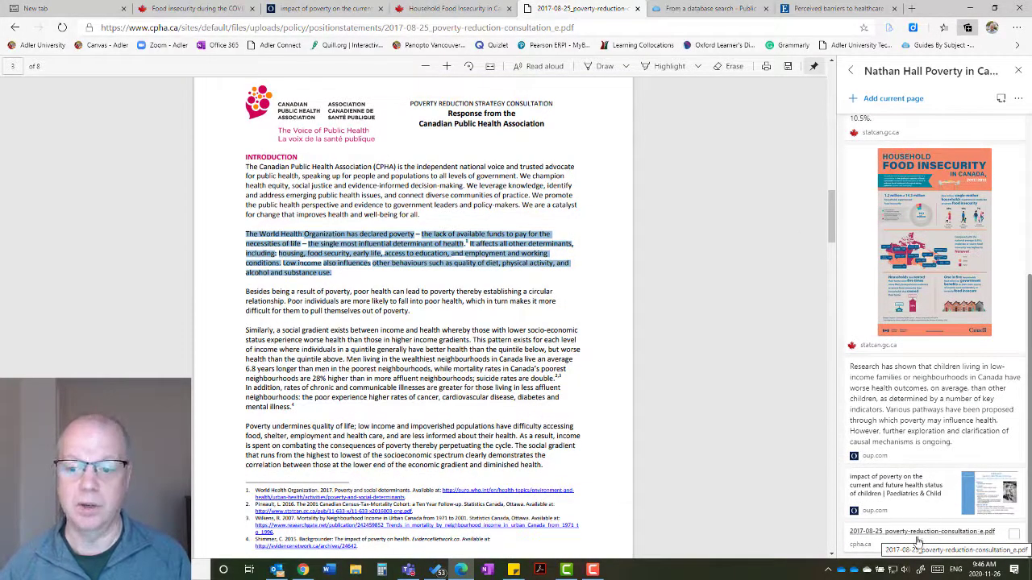
{"action": "right_click", "coordinate": [891, 548]}
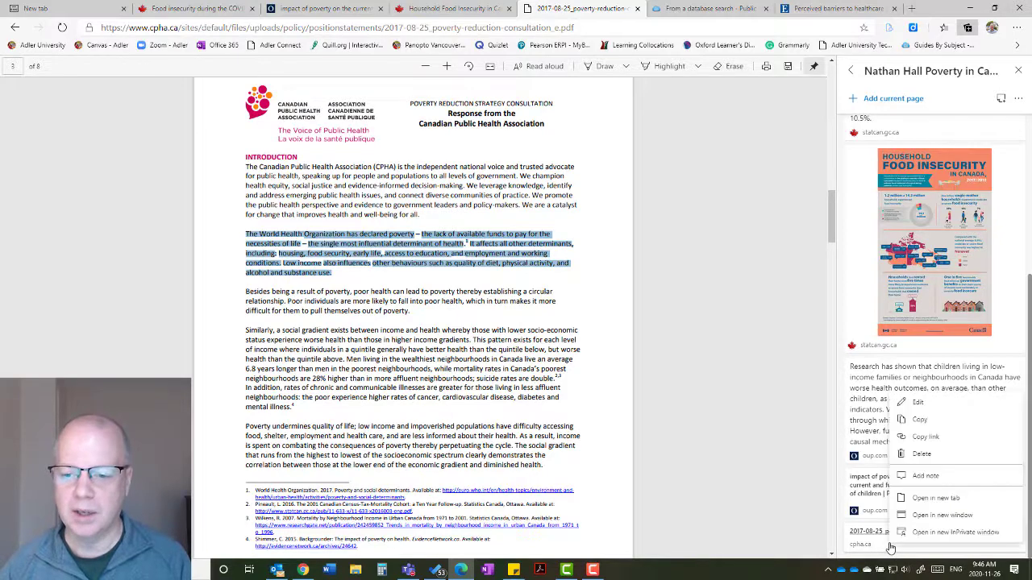
{"action": "left_click", "coordinate": [933, 476]}
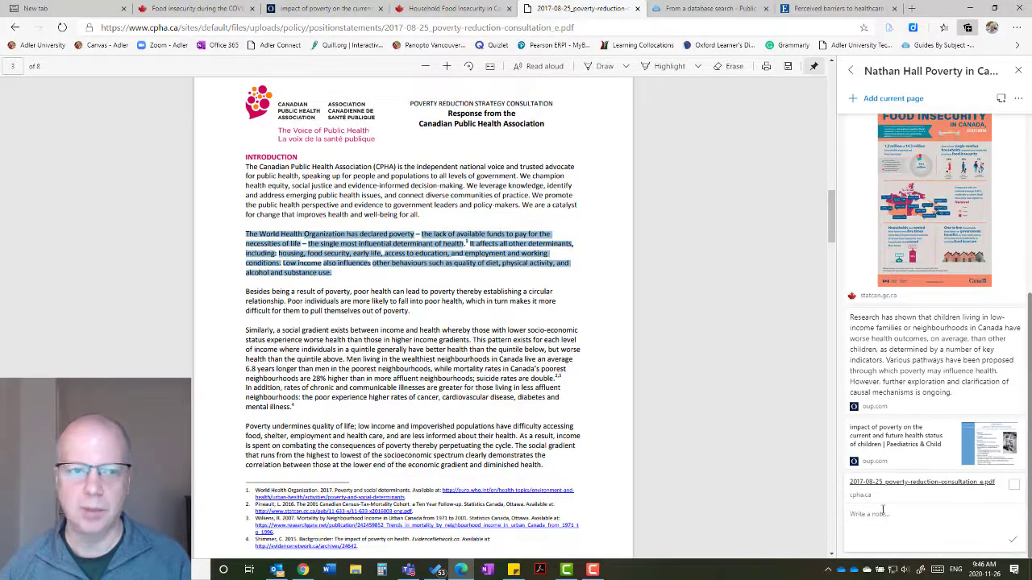
{"action": "scroll", "coordinate": [359, 227], "scroll_direction": "up", "scroll_amount": 5}
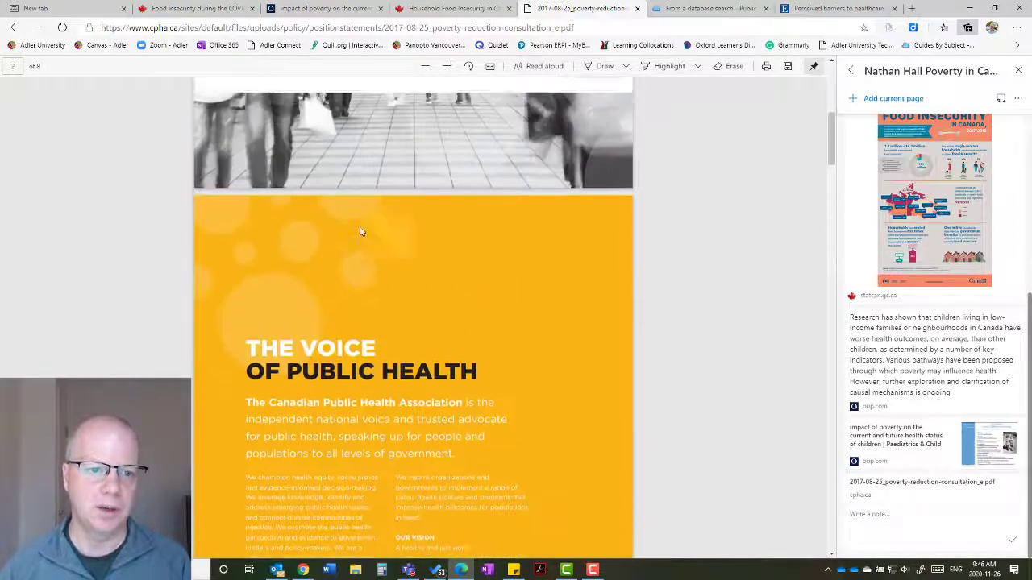
{"action": "scroll", "coordinate": [359, 231], "scroll_direction": "up", "scroll_amount": 5}
Step: Attach a note reading 'CANADIAN POVERTY REDUCTION STRATEGY', copied from the cover title, to the saved PDF
{"action": "left_click_drag", "start_coordinate": [270, 237], "coordinate": [546, 273]}
{"action": "key", "text": "ctrl+c"}
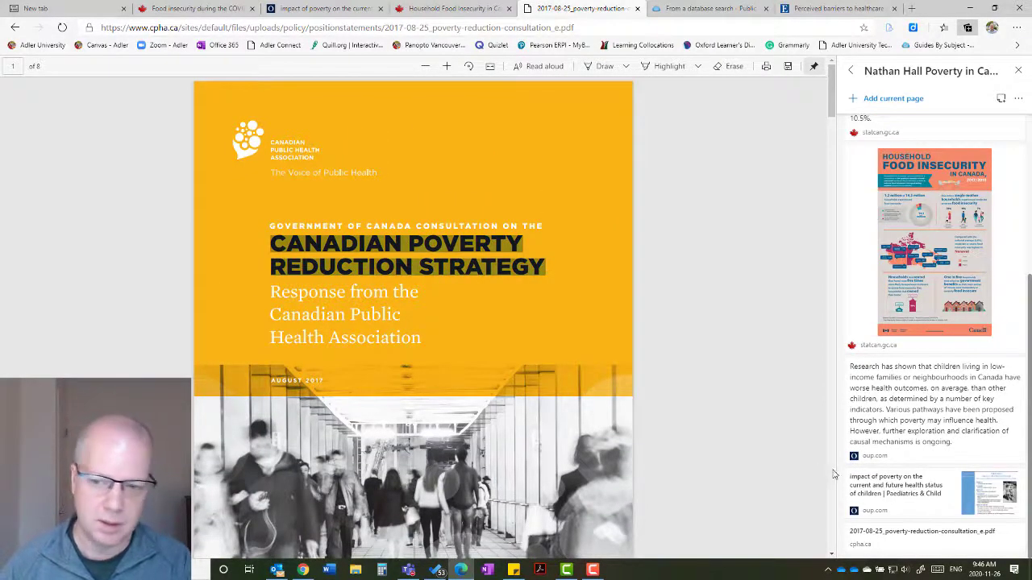
{"action": "right_click", "coordinate": [887, 540]}
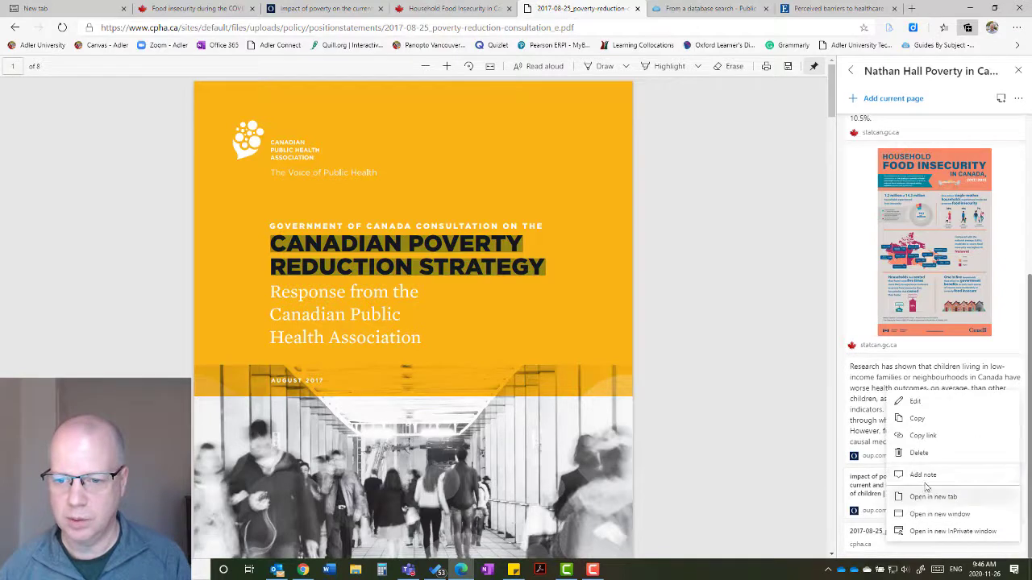
{"action": "left_click", "coordinate": [924, 481]}
{"action": "key", "text": "ctrl+v"}
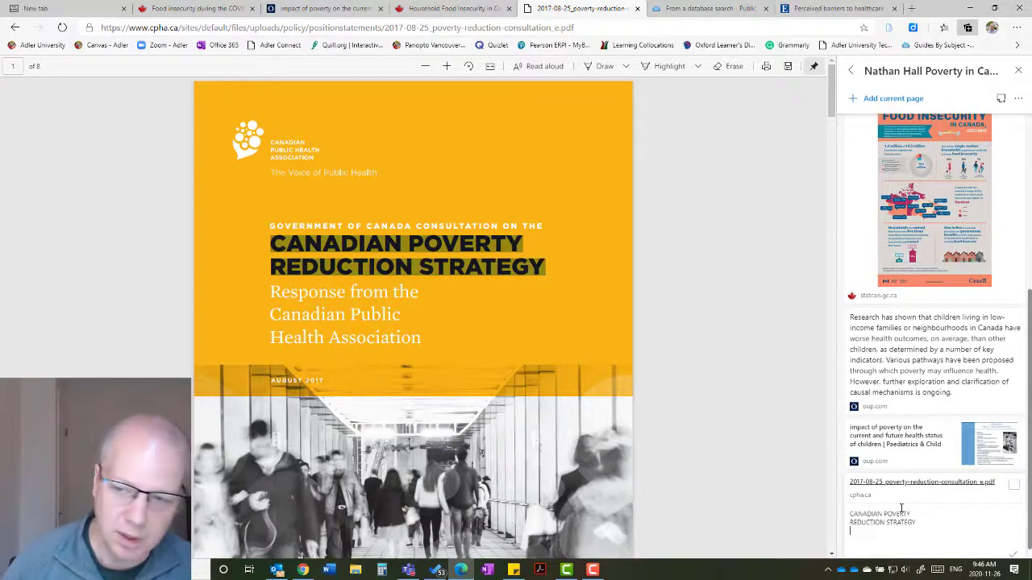
{"action": "key", "text": "Return"}
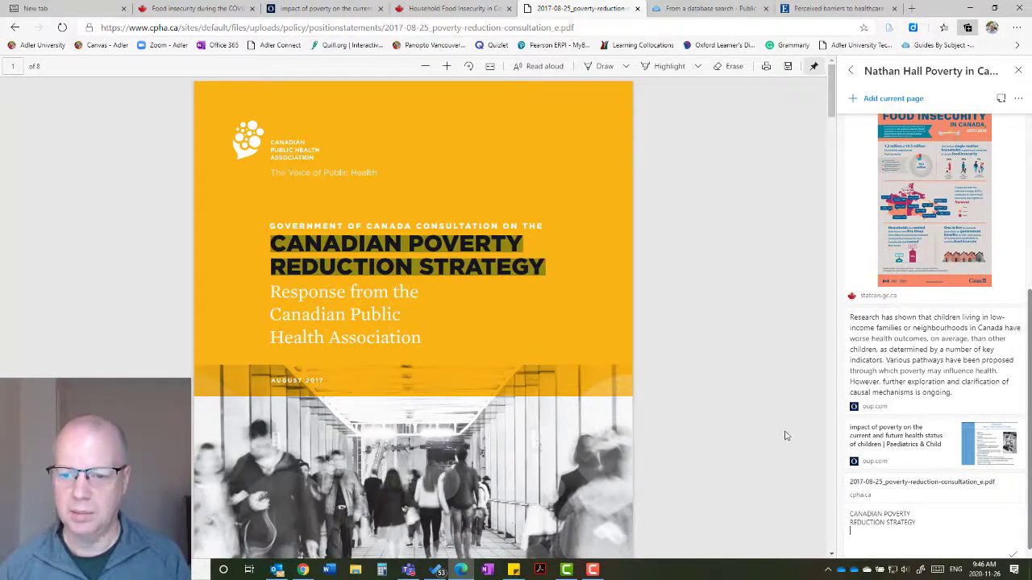
{"action": "left_click", "coordinate": [787, 436]}
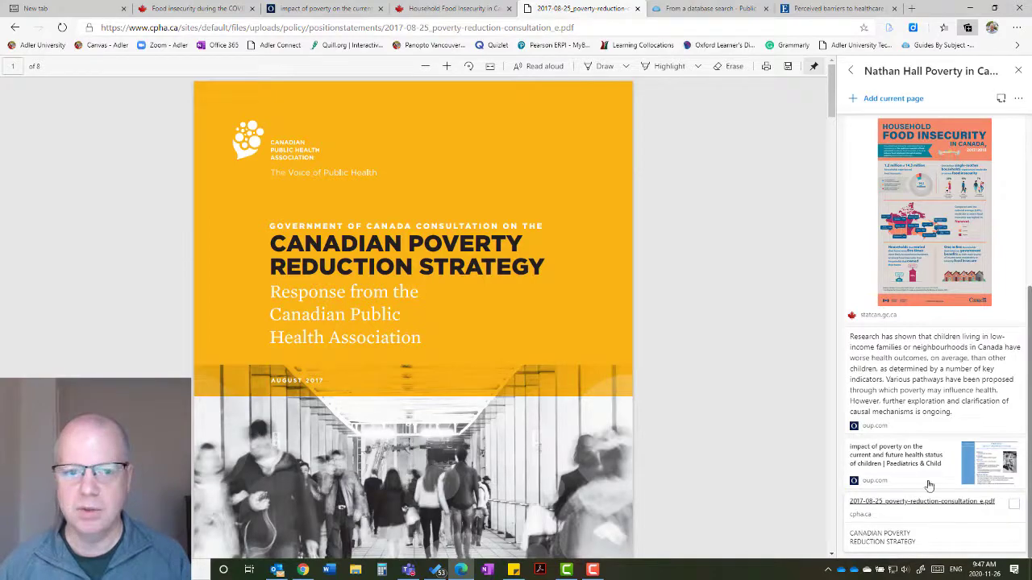
Step: Copy the World Health Organization paragraph about poverty and health from the page
{"action": "scroll", "coordinate": [364, 375], "scroll_direction": "down", "scroll_amount": 5}
{"action": "scroll", "coordinate": [363, 376], "scroll_direction": "down", "scroll_amount": 5}
{"action": "mouse_move", "coordinate": [243, 304]}
{"action": "left_mouse_down"}
{"action": "mouse_move", "coordinate": [266, 301]}
{"action": "mouse_move", "coordinate": [342, 348]}
{"action": "left_mouse_up"}
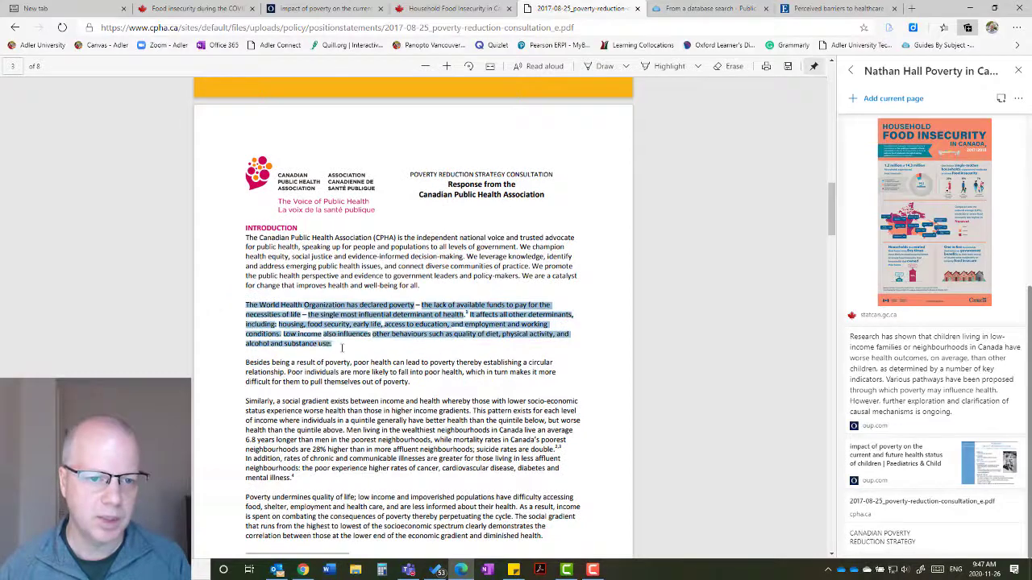
{"action": "right_click", "coordinate": [341, 322]}
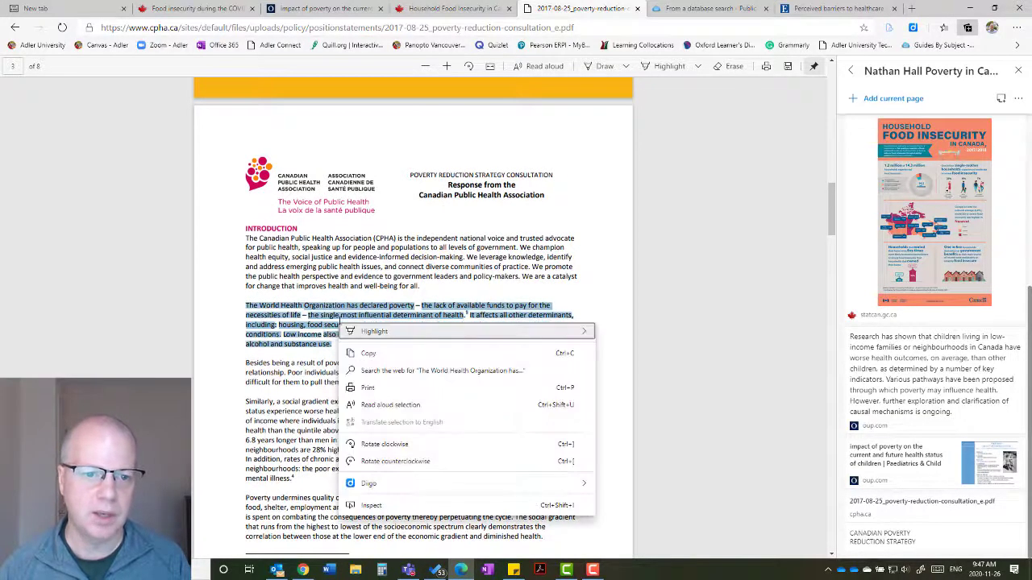
{"action": "left_click", "coordinate": [375, 353]}
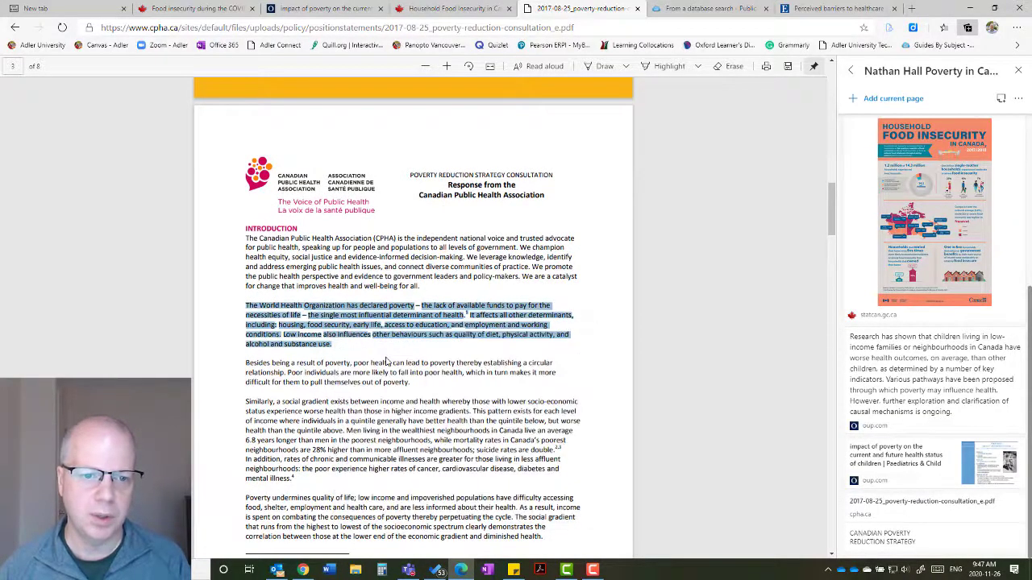
Step: Create a pink collection note and paste the WHO paragraph into it
{"action": "left_click", "coordinate": [1001, 98]}
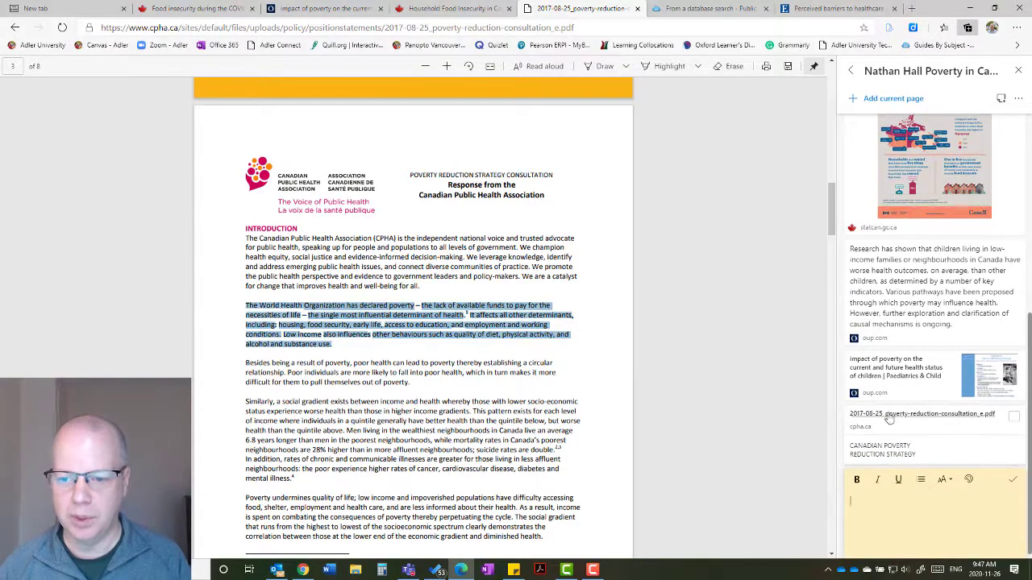
{"action": "left_click", "coordinate": [968, 480]}
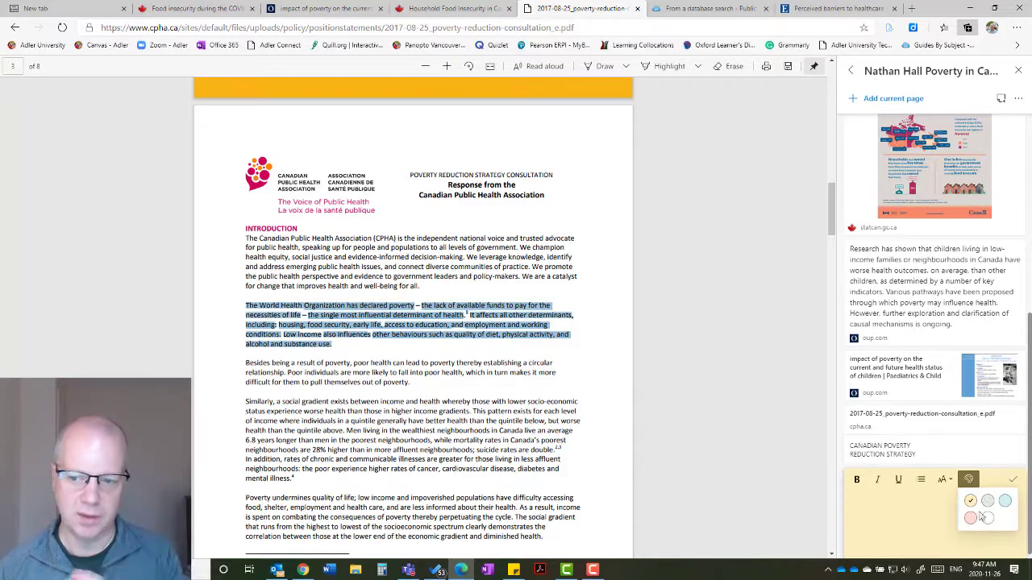
{"action": "left_click", "coordinate": [969, 518]}
{"action": "left_click", "coordinate": [880, 510]}
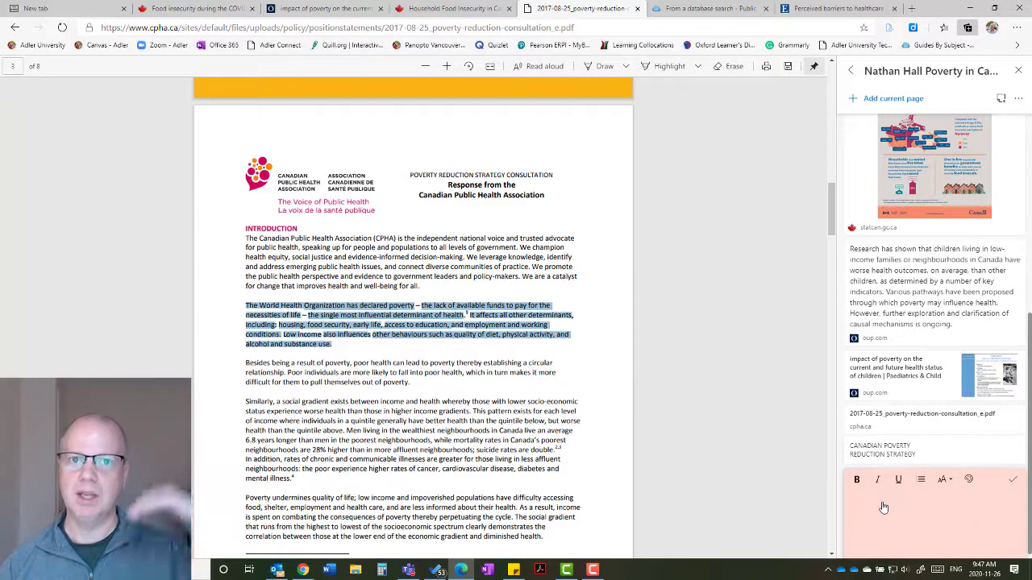
{"action": "key", "text": "ctrl+v"}
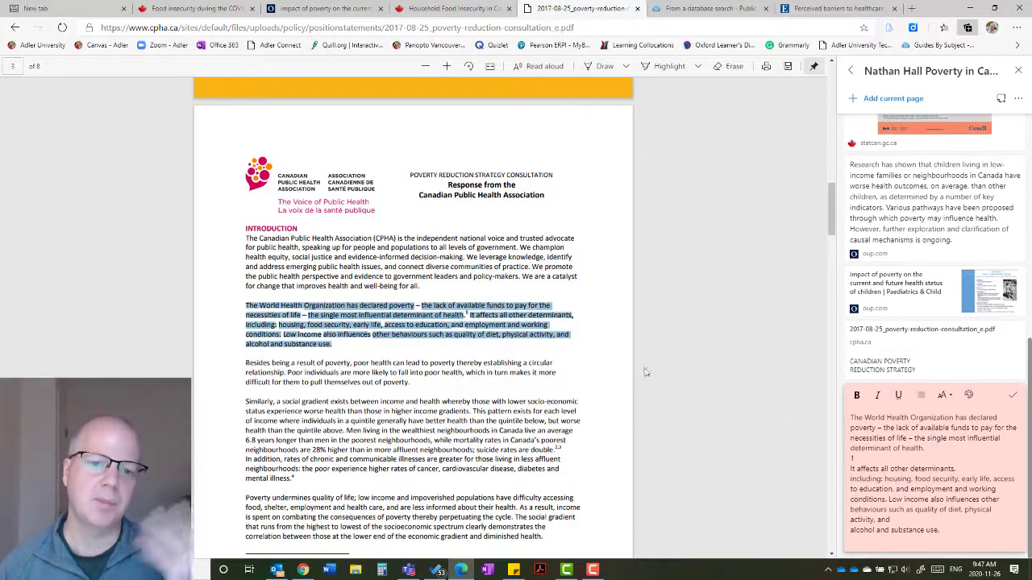
{"action": "scroll", "coordinate": [656, 209], "scroll_direction": "up", "scroll_amount": 15}
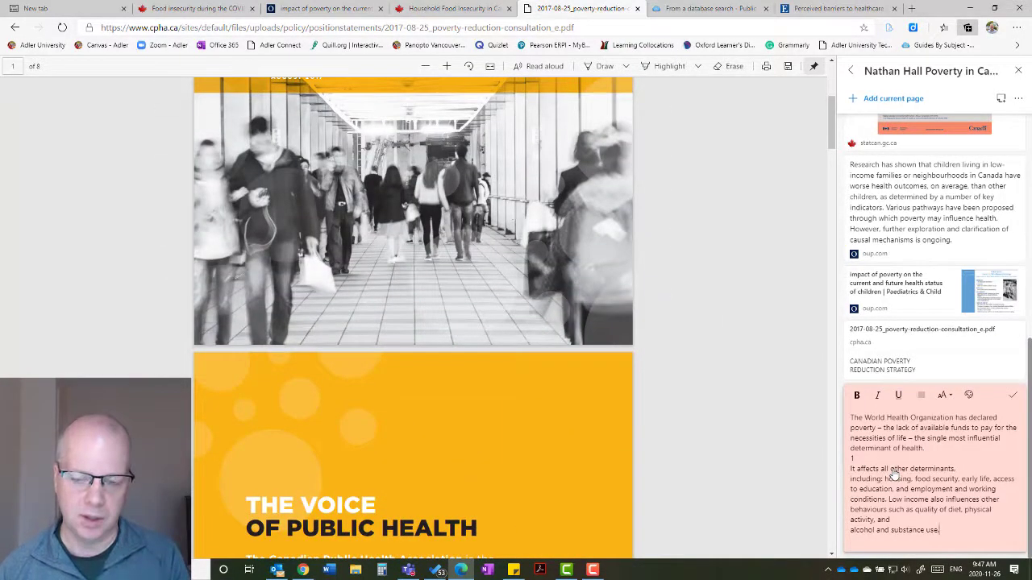
{"action": "scroll", "coordinate": [531, 324], "scroll_direction": "down", "scroll_amount": 15}
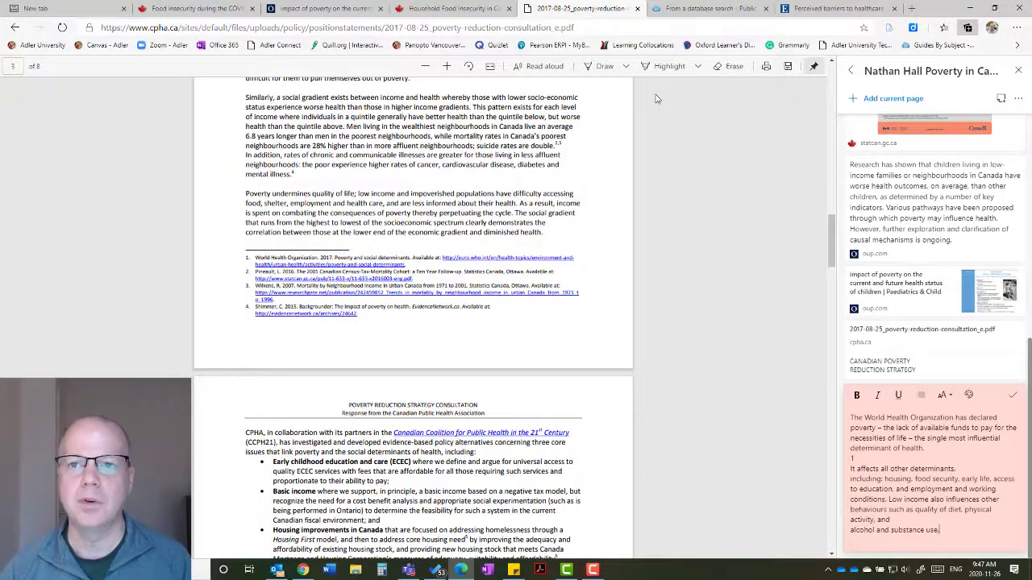
Step: Switch to the tab with the 'Perceived barriers to healthcare' Quebec article PDF
{"action": "left_click", "coordinate": [693, 8]}
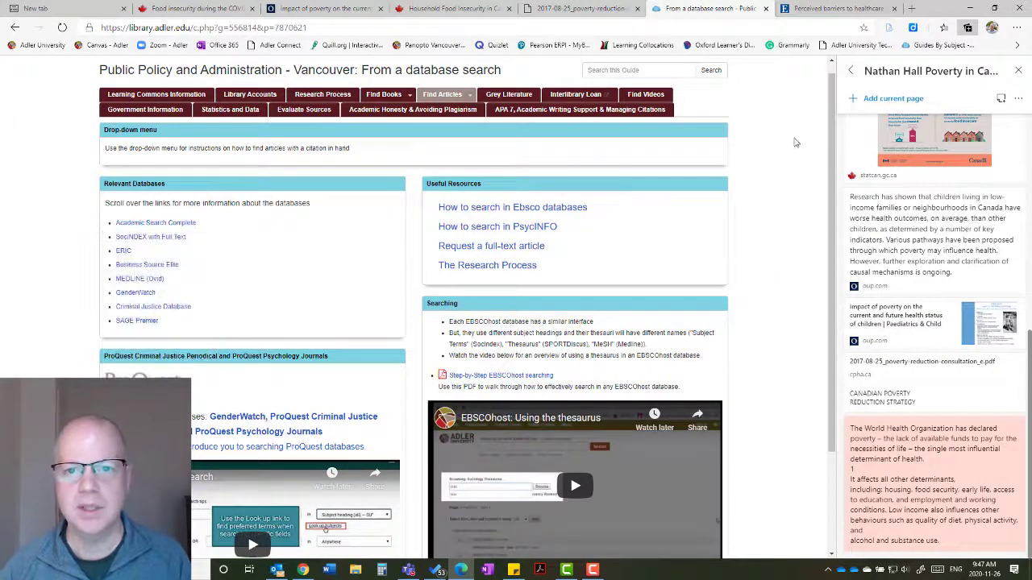
{"action": "left_click", "coordinate": [820, 6]}
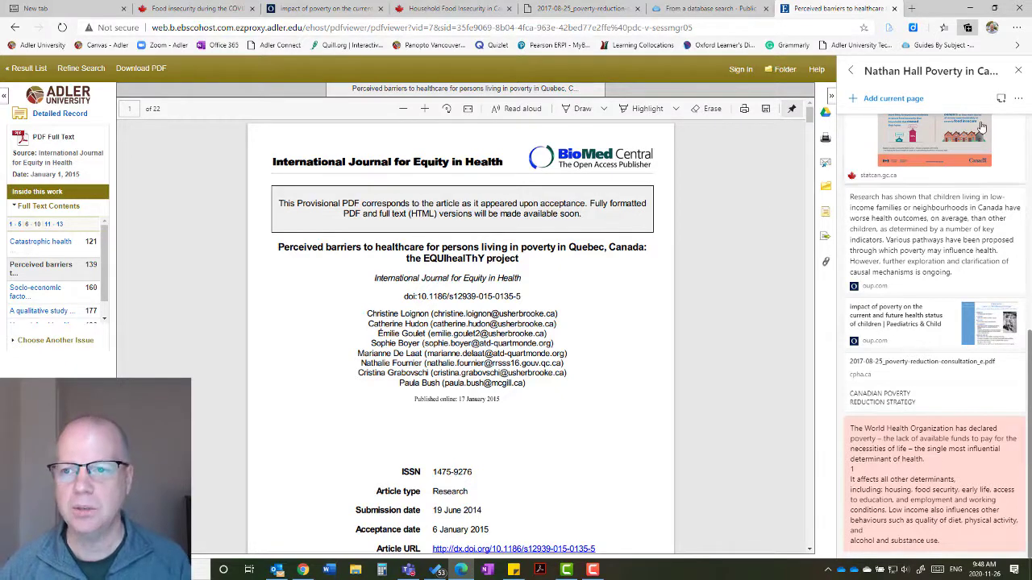
Step: Copy the article's EBSCO permalink and save it in a new collection note
{"action": "left_click", "coordinate": [1001, 99]}
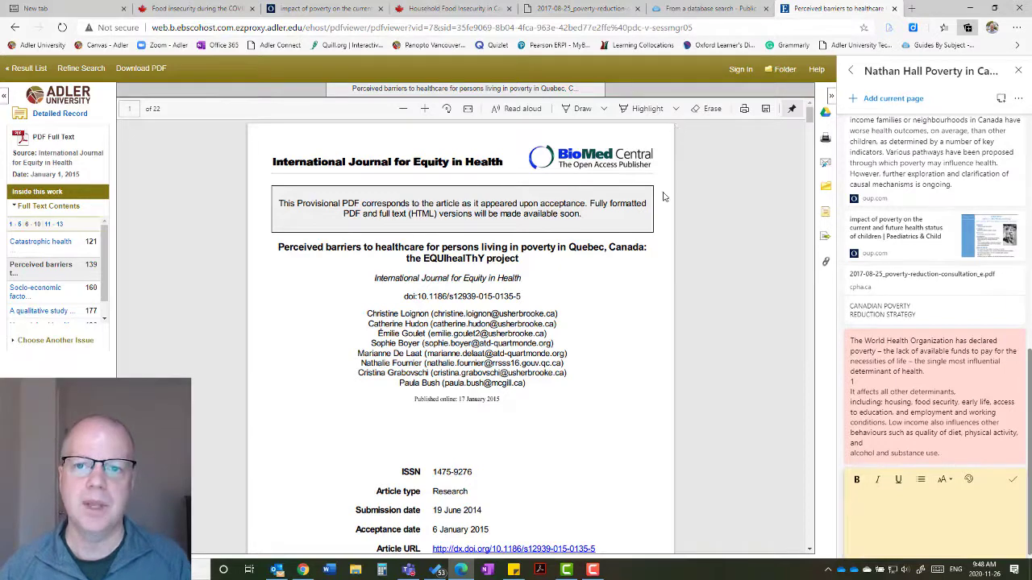
{"action": "left_click", "coordinate": [826, 264]}
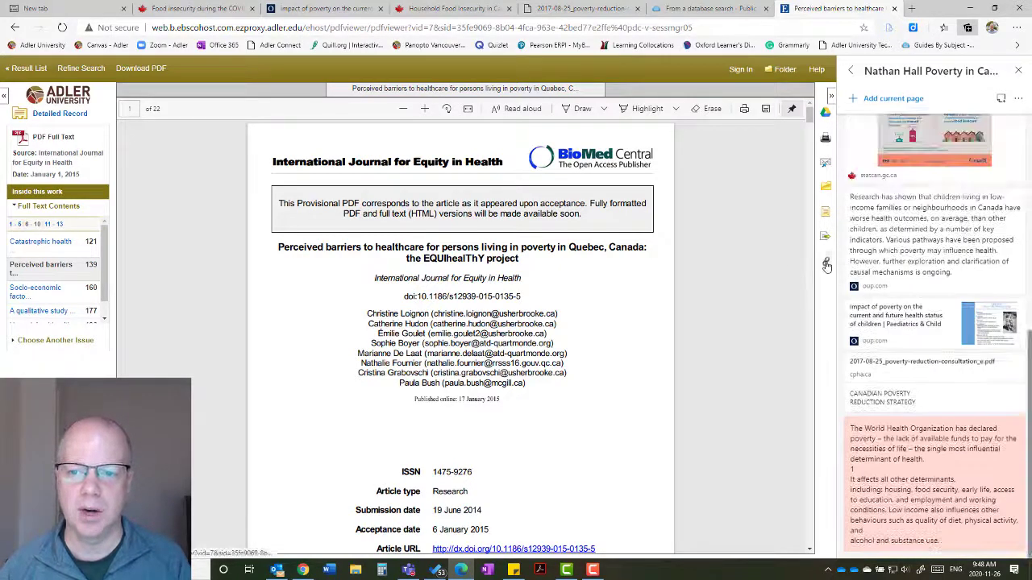
{"action": "left_click", "coordinate": [520, 101]}
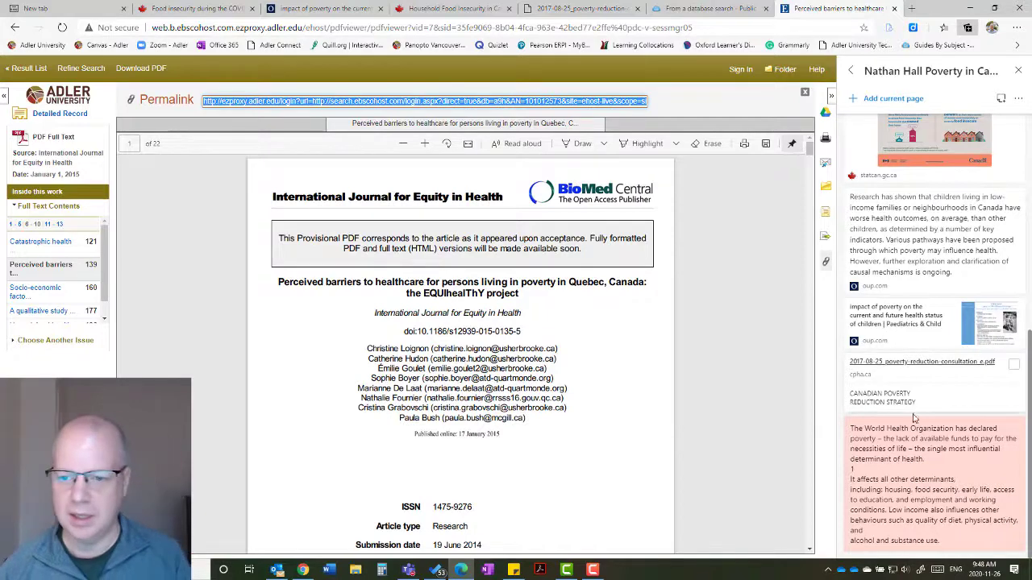
{"action": "left_click", "coordinate": [1001, 99]}
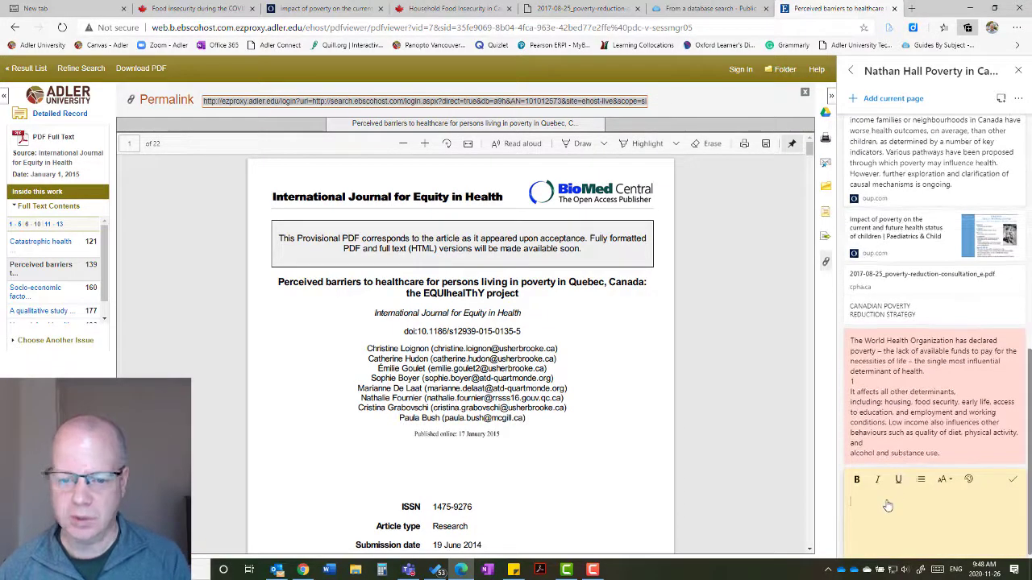
{"action": "key", "text": "ctrl+v"}
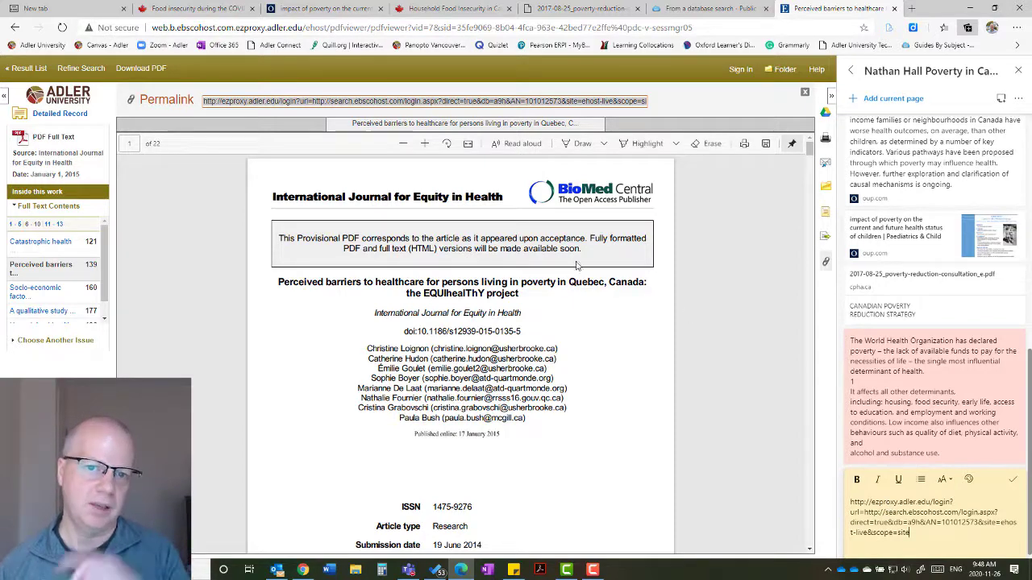
{"action": "left_click", "coordinate": [720, 230]}
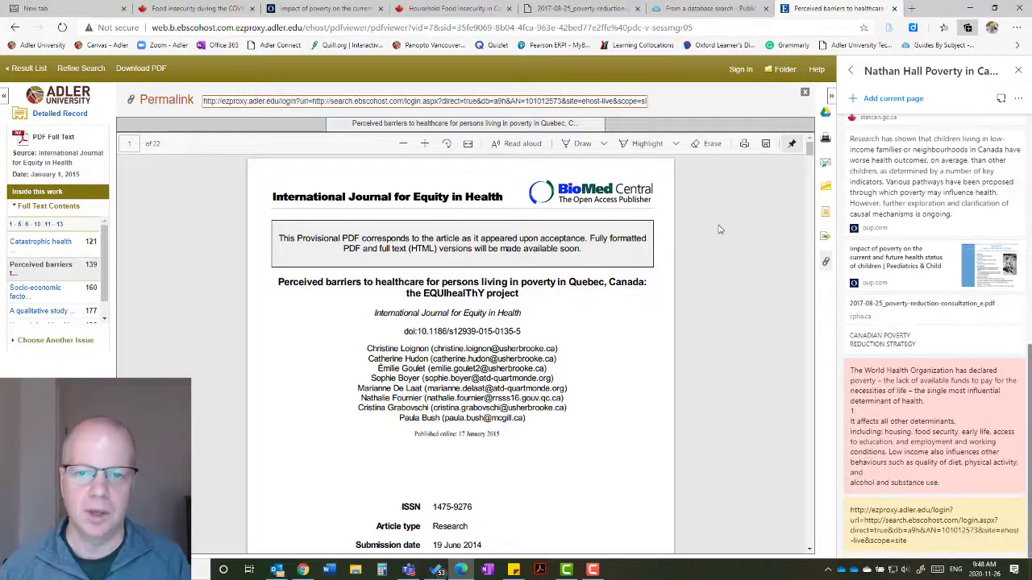
Step: Add blank lines above the URL in the permalink note
{"action": "left_click", "coordinate": [922, 522]}
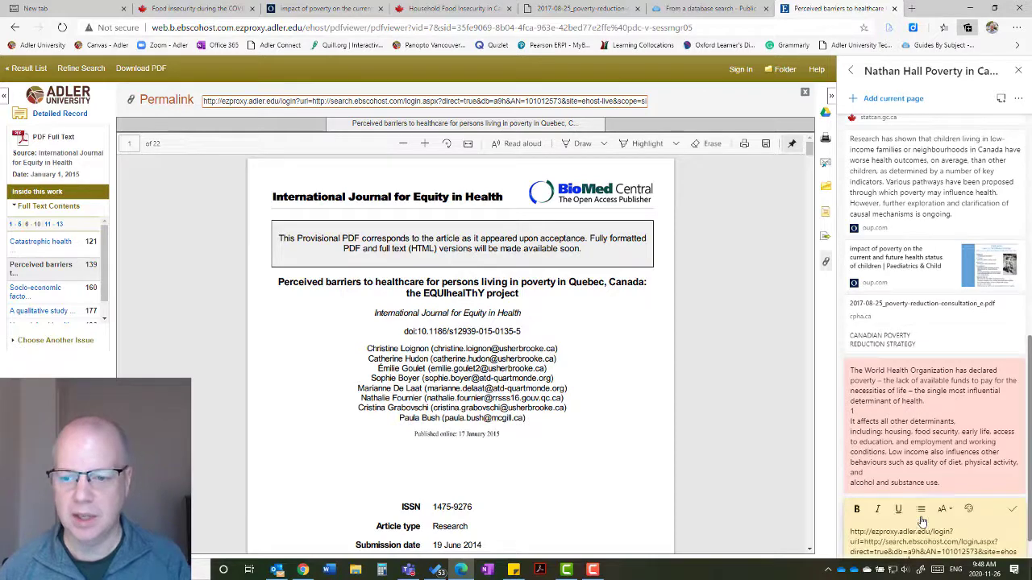
{"action": "scroll", "coordinate": [852, 501], "scroll_direction": "down", "scroll_amount": 1}
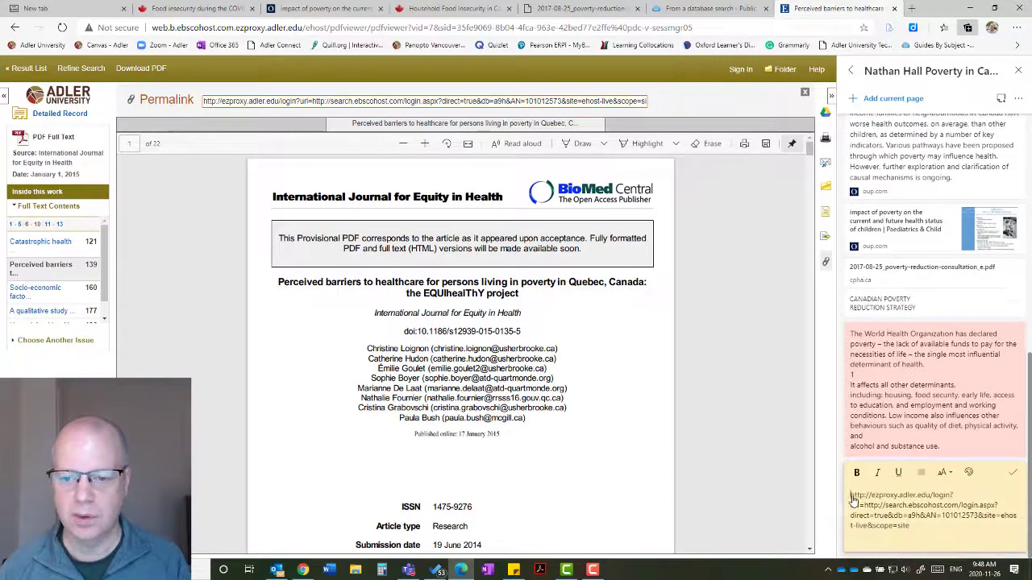
{"action": "left_click", "coordinate": [853, 500]}
{"action": "key", "text": "Return"}
{"action": "key", "text": "Return"}
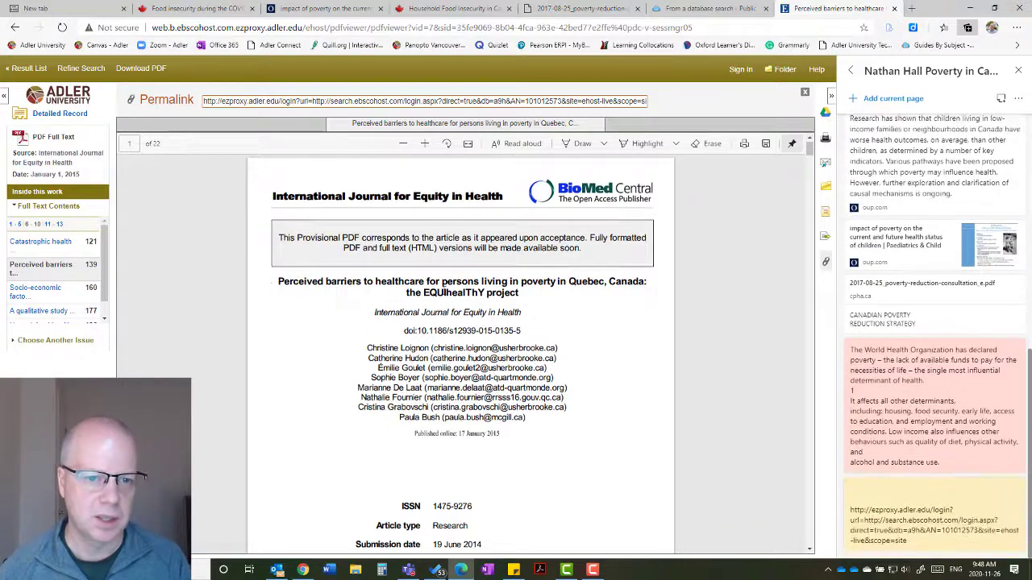
Step: Paste the title 'Perceived barriers to healthcare for persons living in poverty in Quebec, Canada' above the permalink
{"action": "left_click_drag", "start_coordinate": [520, 293], "coordinate": [279, 295]}
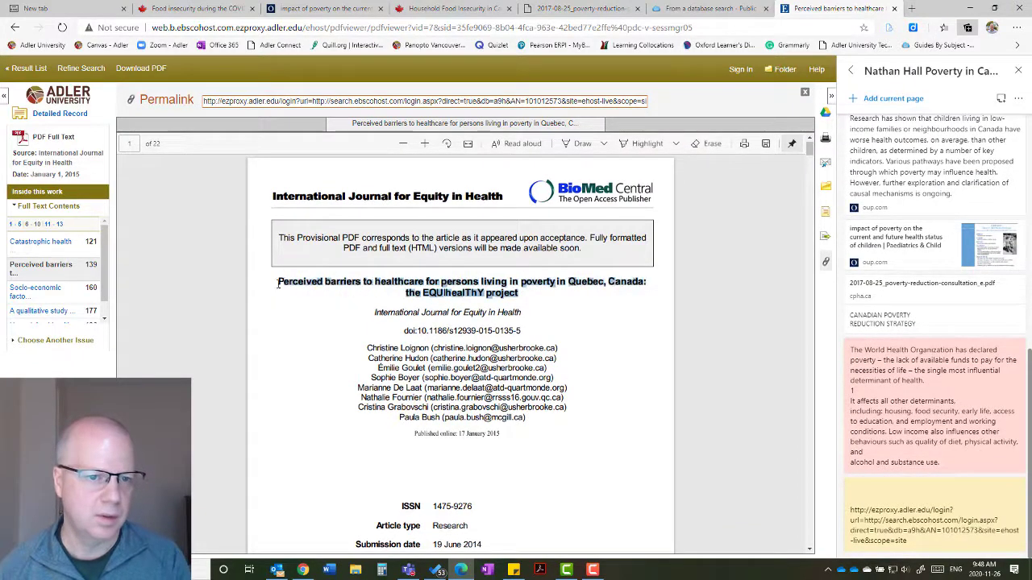
{"action": "left_click", "coordinate": [851, 498]}
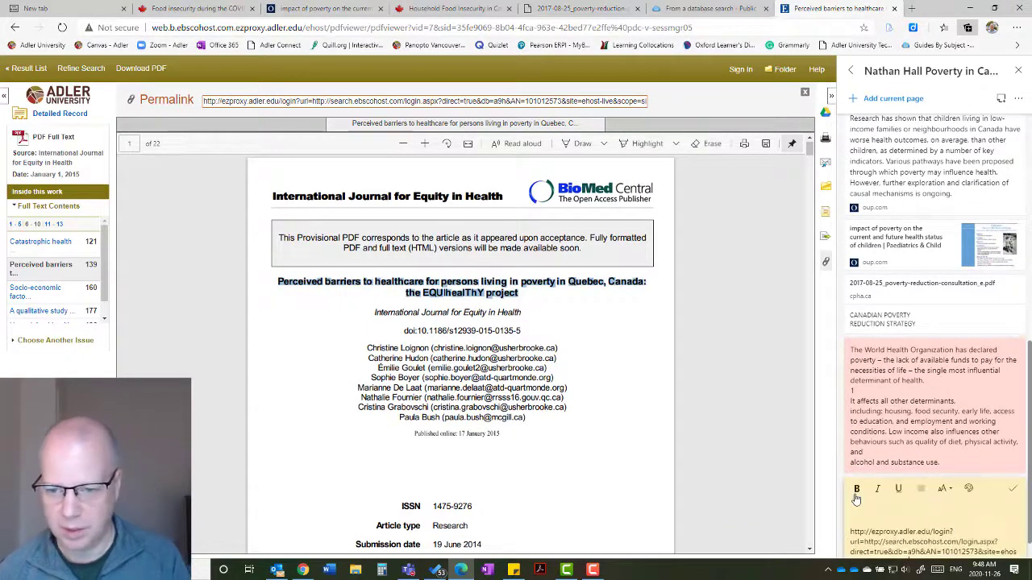
{"action": "key", "text": "ctrl+v"}
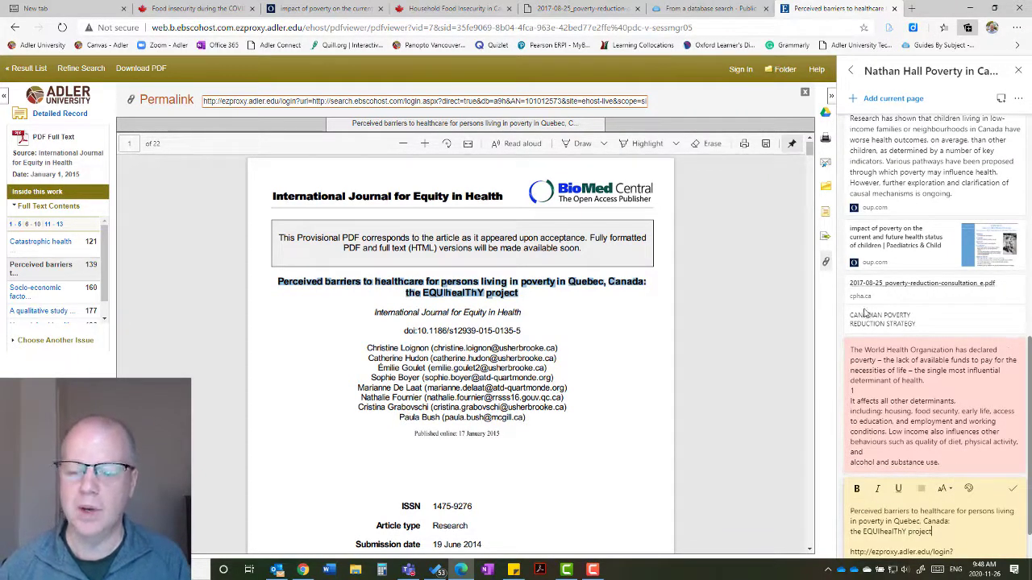
{"action": "scroll", "coordinate": [887, 322], "scroll_direction": "down", "scroll_amount": 1}
{"action": "scroll", "coordinate": [701, 328], "scroll_direction": "down", "scroll_amount": 3}
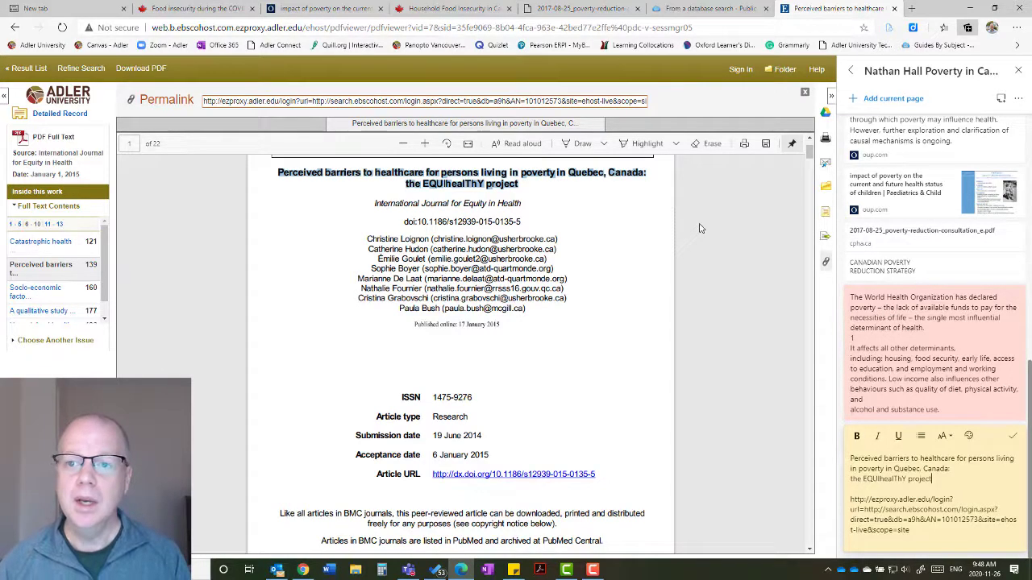
{"action": "scroll", "coordinate": [704, 229], "scroll_direction": "up", "scroll_amount": 1}
{"action": "scroll", "coordinate": [710, 229], "scroll_direction": "up", "scroll_amount": 1}
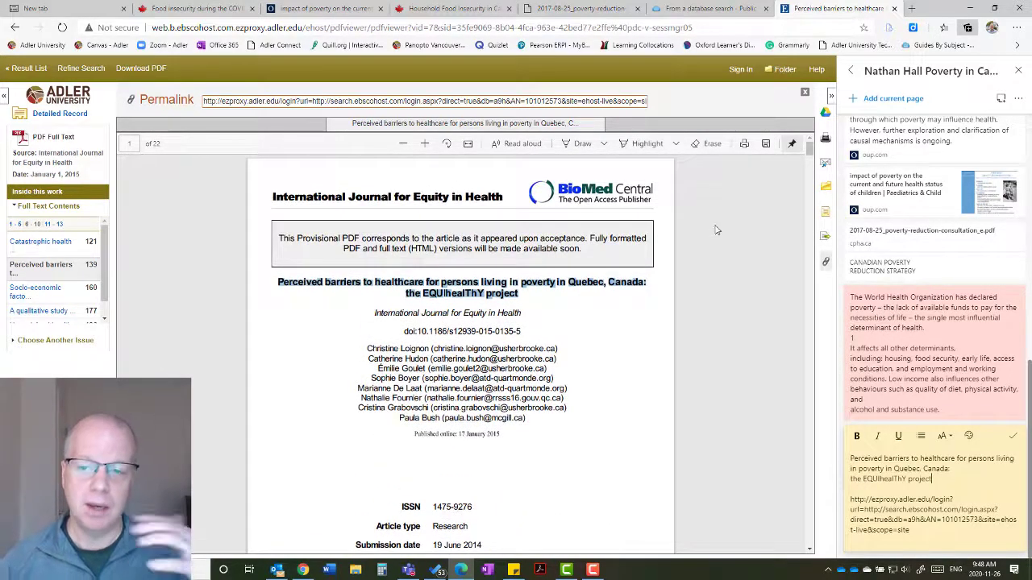
{"action": "scroll", "coordinate": [886, 201], "scroll_direction": "up", "scroll_amount": 10}
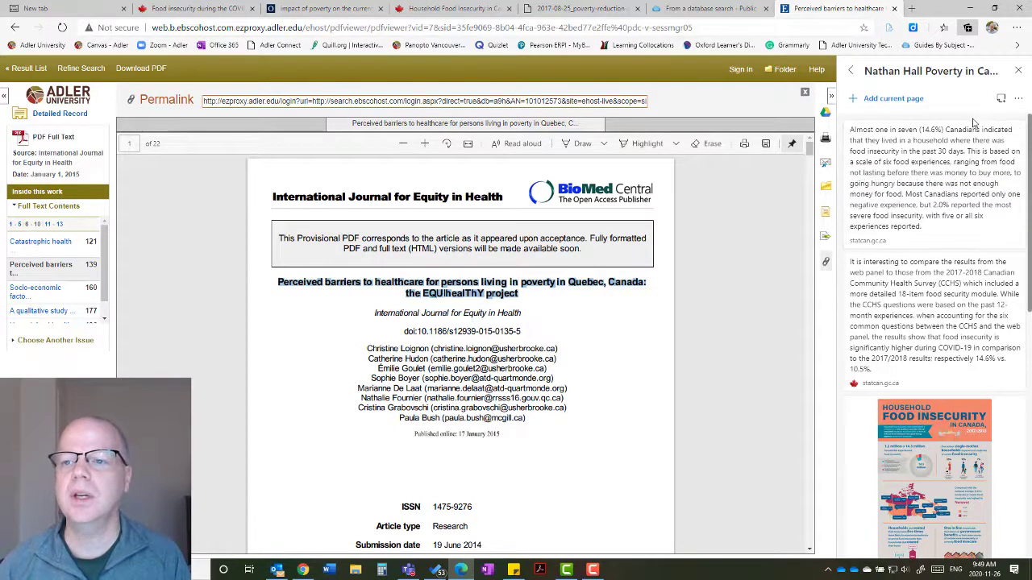
Step: Export the entire collection to a new Word document using Send to Word
{"action": "left_click", "coordinate": [1018, 98]}
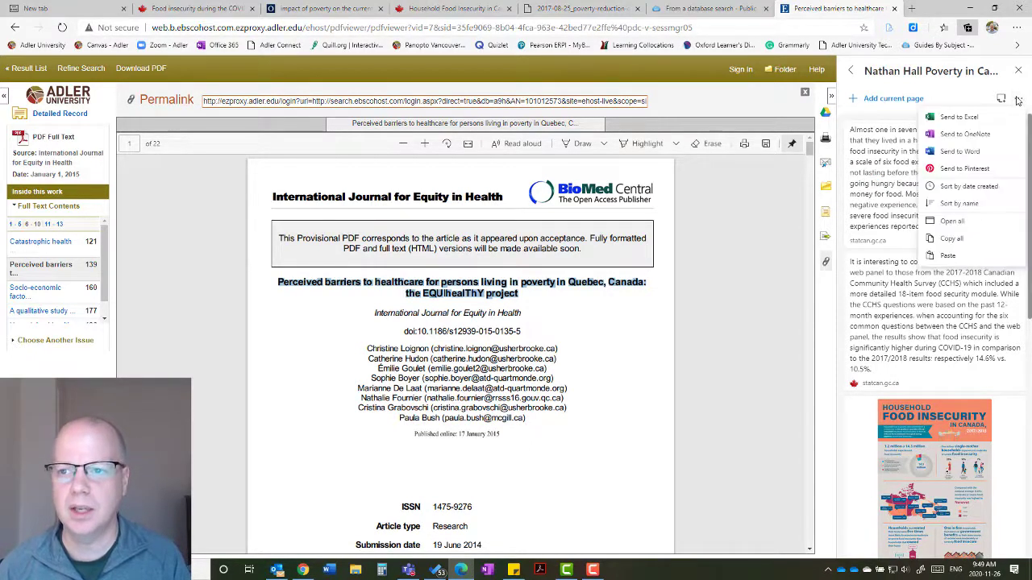
{"action": "left_click", "coordinate": [959, 152]}
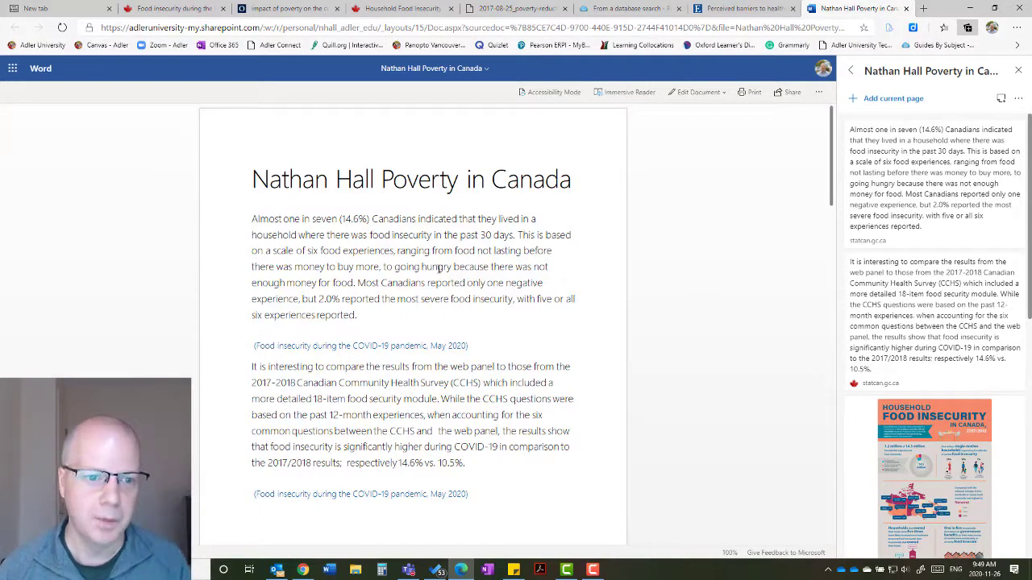
{"action": "scroll", "coordinate": [439, 270], "scroll_direction": "down", "scroll_amount": 3}
{"action": "scroll", "coordinate": [439, 270], "scroll_direction": "up", "scroll_amount": 2}
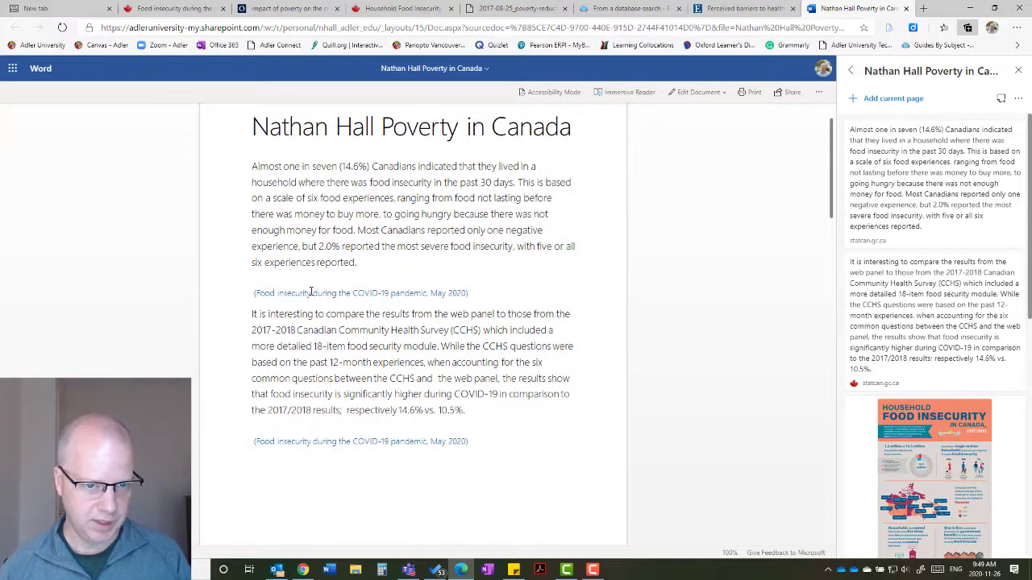
{"action": "scroll", "coordinate": [363, 234], "scroll_direction": "down", "scroll_amount": 10}
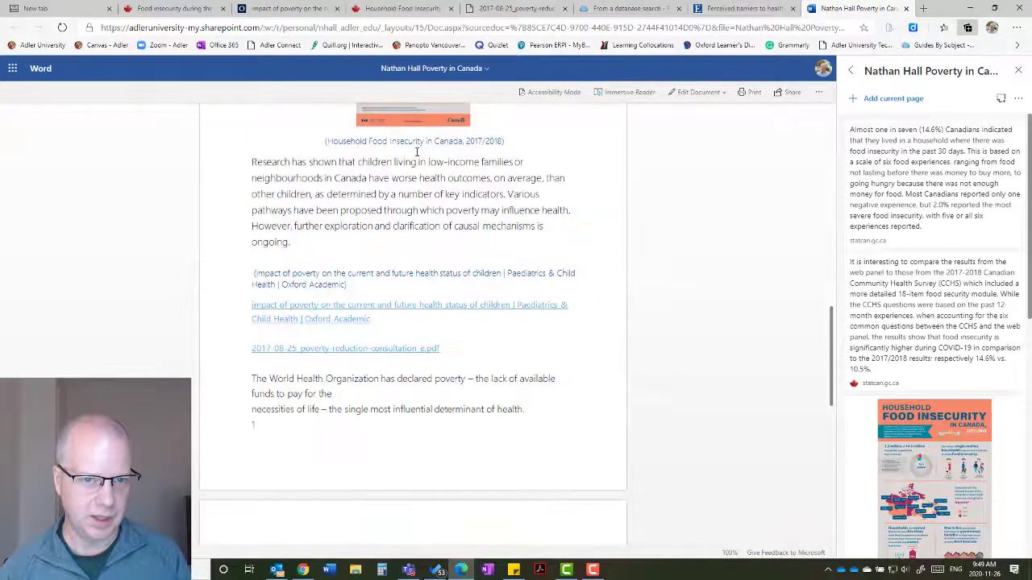
{"action": "double_click", "coordinate": [457, 143]}
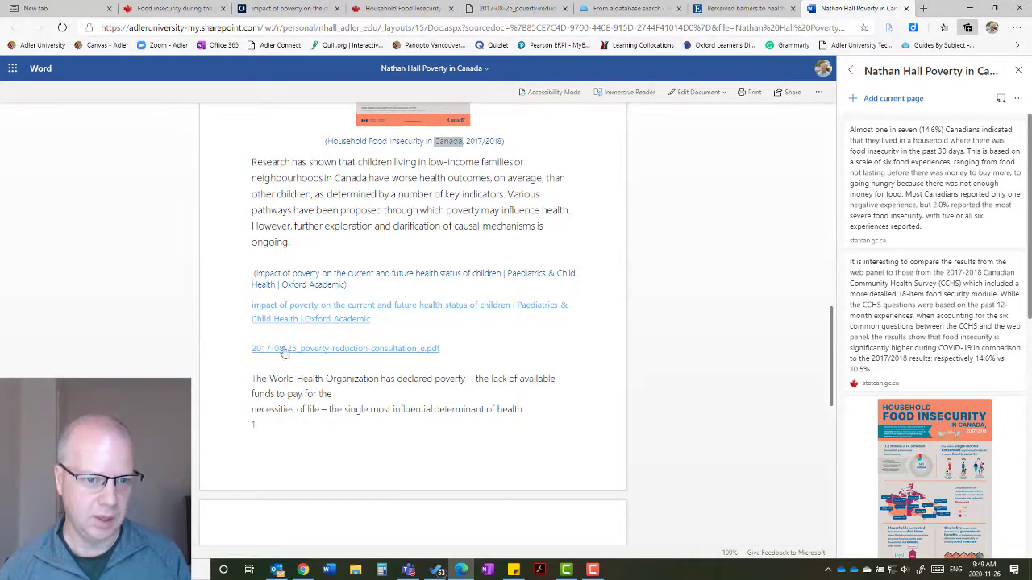
{"action": "scroll", "coordinate": [348, 413], "scroll_direction": "down", "scroll_amount": 10}
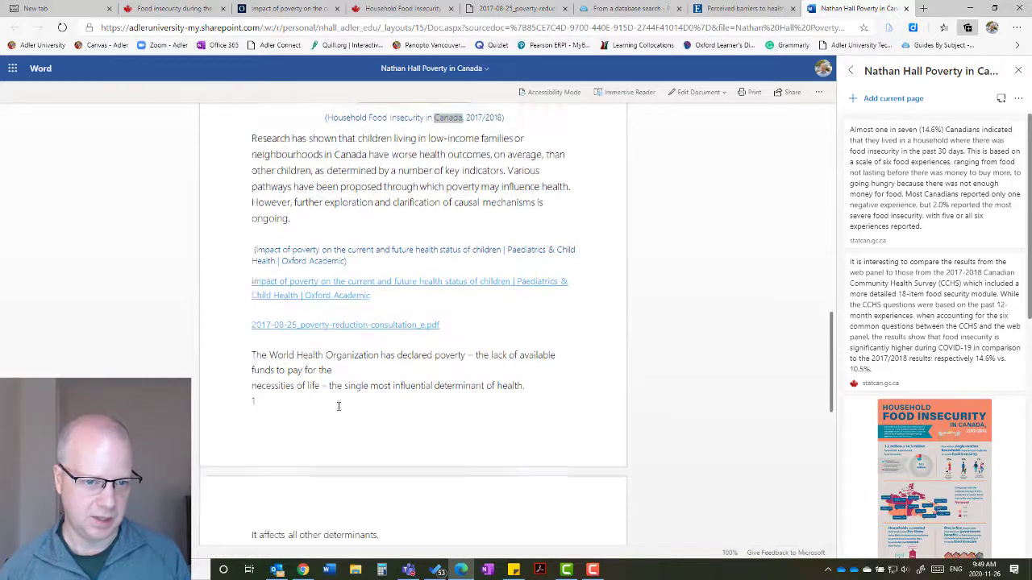
{"action": "scroll", "coordinate": [287, 311], "scroll_direction": "down", "scroll_amount": 5}
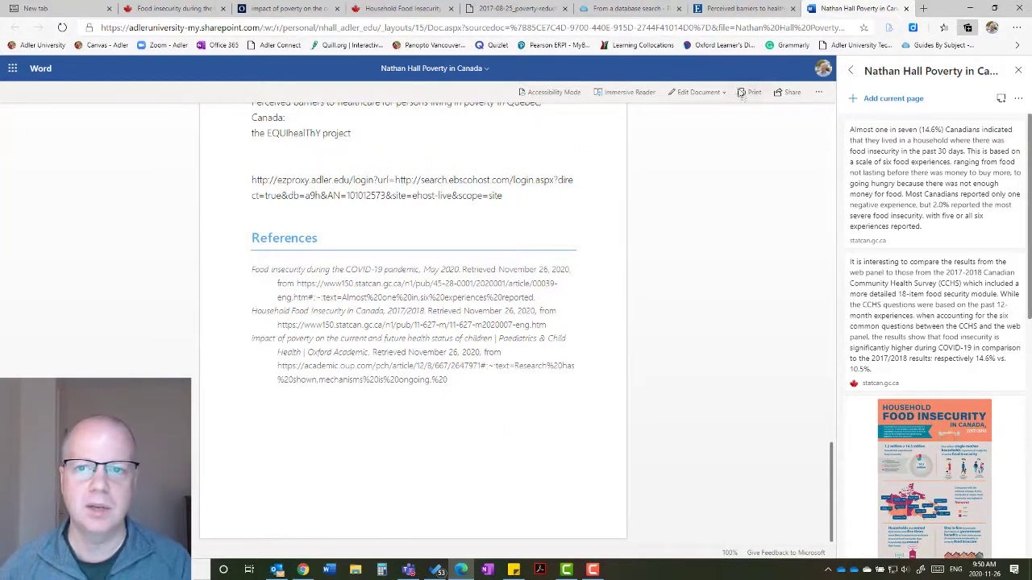
{"action": "left_click", "coordinate": [785, 94]}
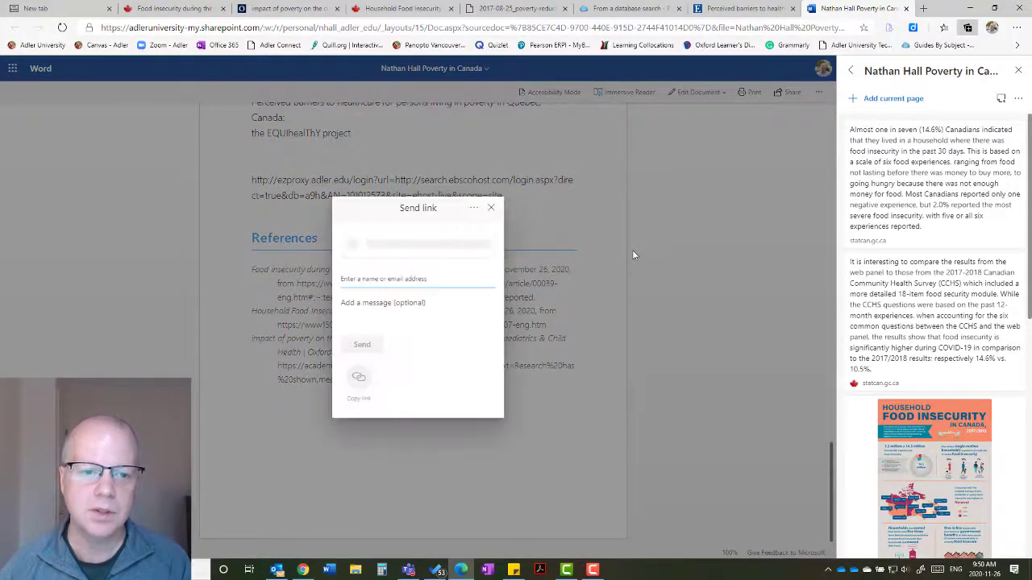
{"action": "left_click", "coordinate": [491, 208]}
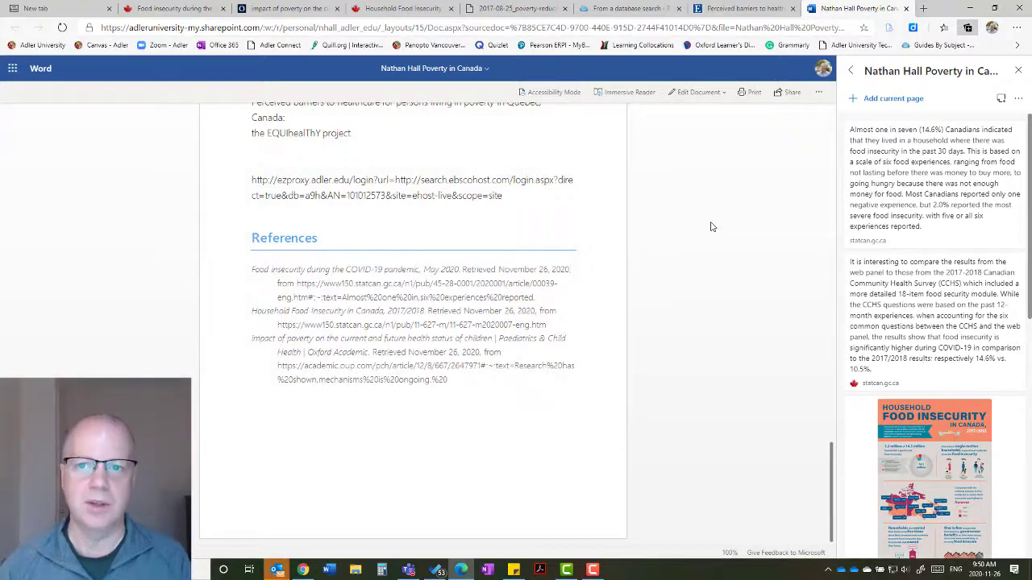
{"action": "scroll", "coordinate": [685, 247], "scroll_direction": "up", "scroll_amount": 5}
{"action": "scroll", "coordinate": [516, 246], "scroll_direction": "up", "scroll_amount": 10}
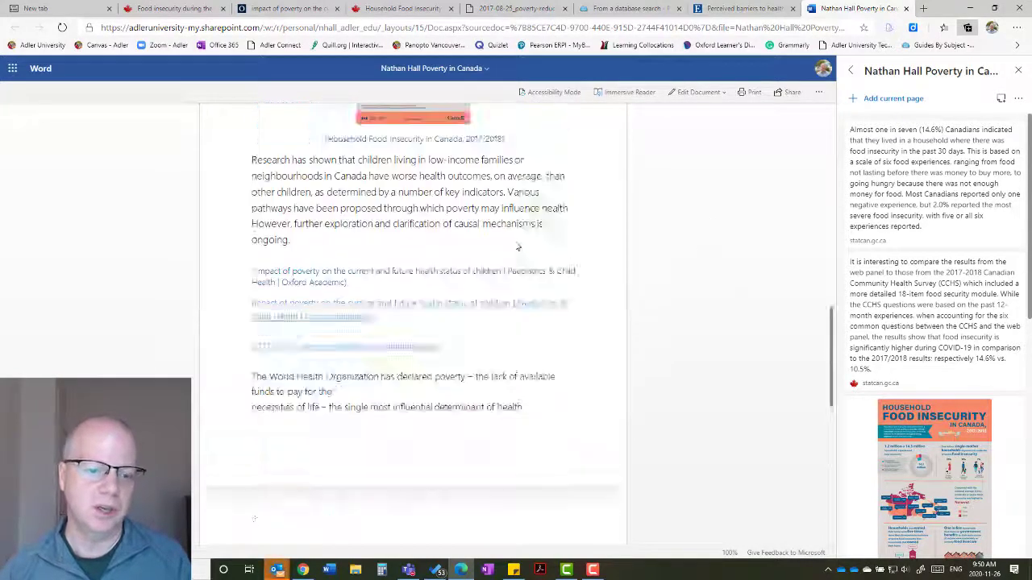